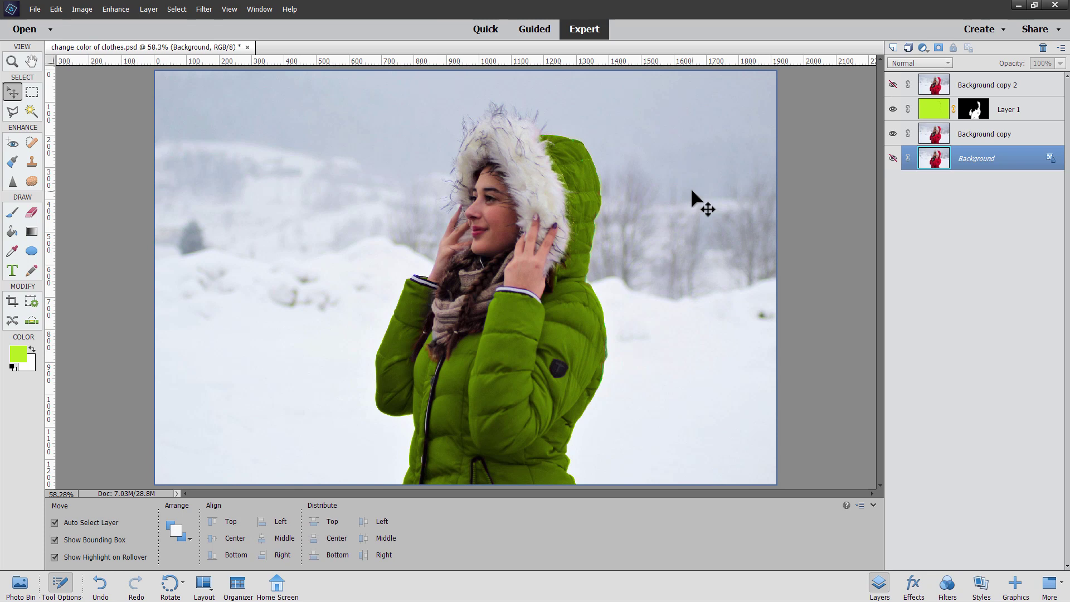
Hide Layer 1, then show and select the Background copy 2 layer with the red jacket
left_click(892, 109)
left_click(893, 85)
left_click(993, 89)
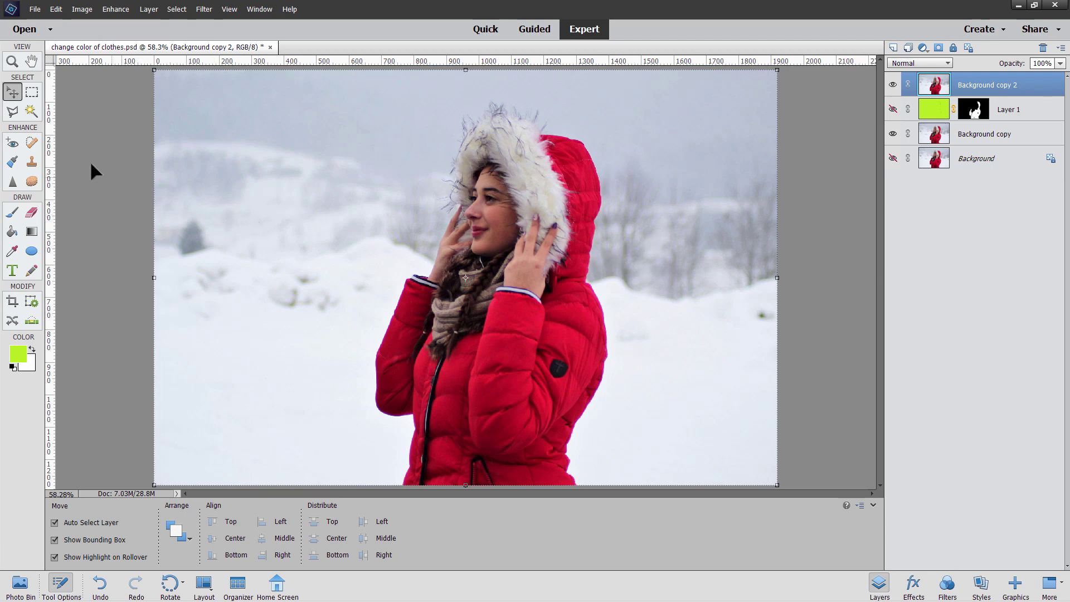
Try Replace Color on the jacket, sampling its dark red on the sleeve with Fuzziness 139 and Hue +81
left_click(116, 10)
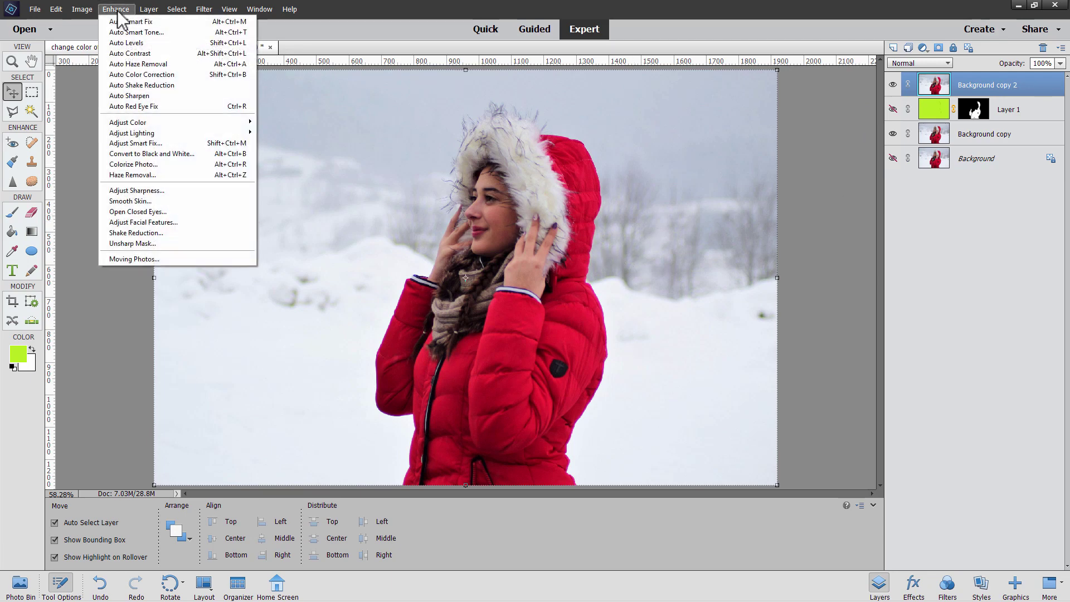
mouse_move(149, 124)
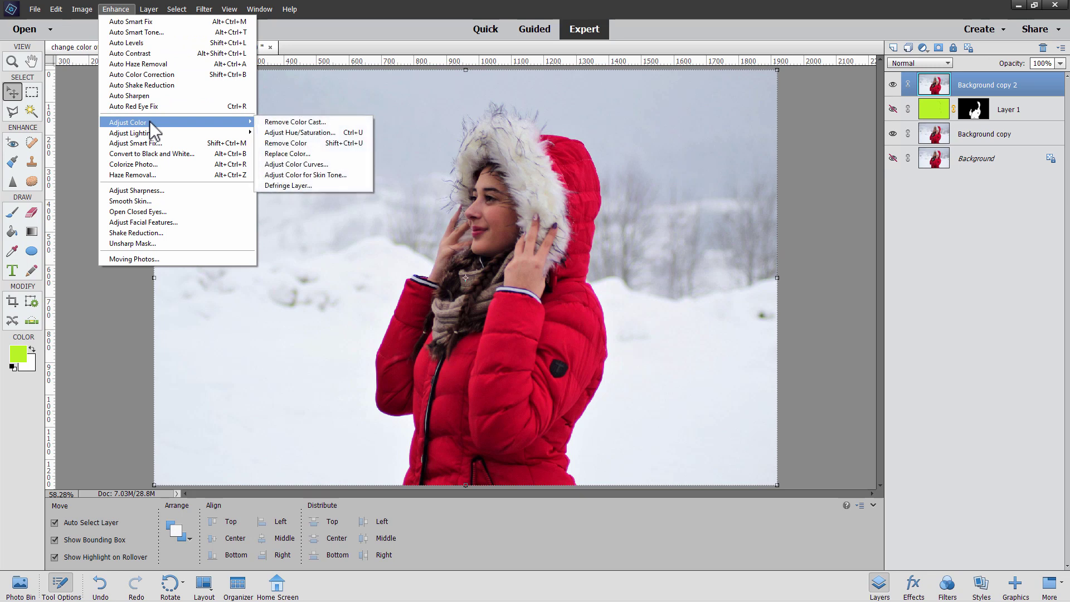
left_click(284, 155)
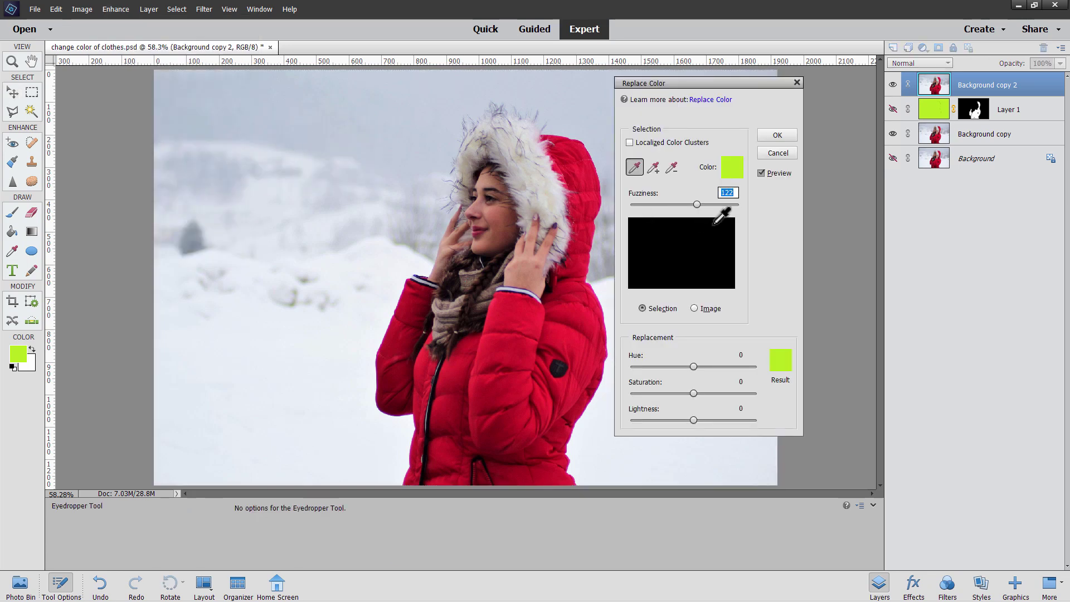
left_click(514, 314)
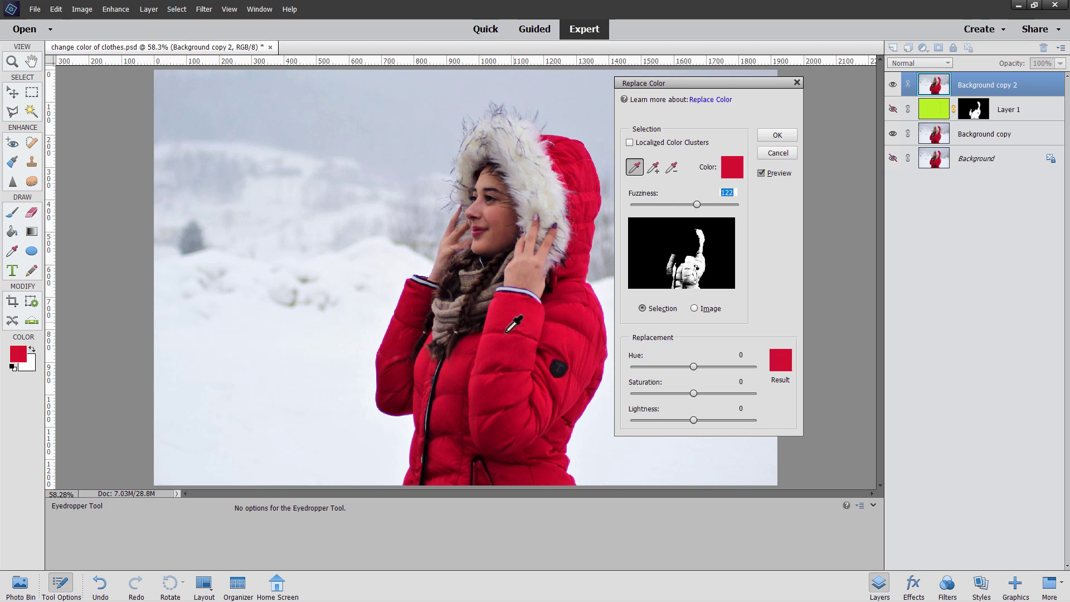
left_click(501, 341)
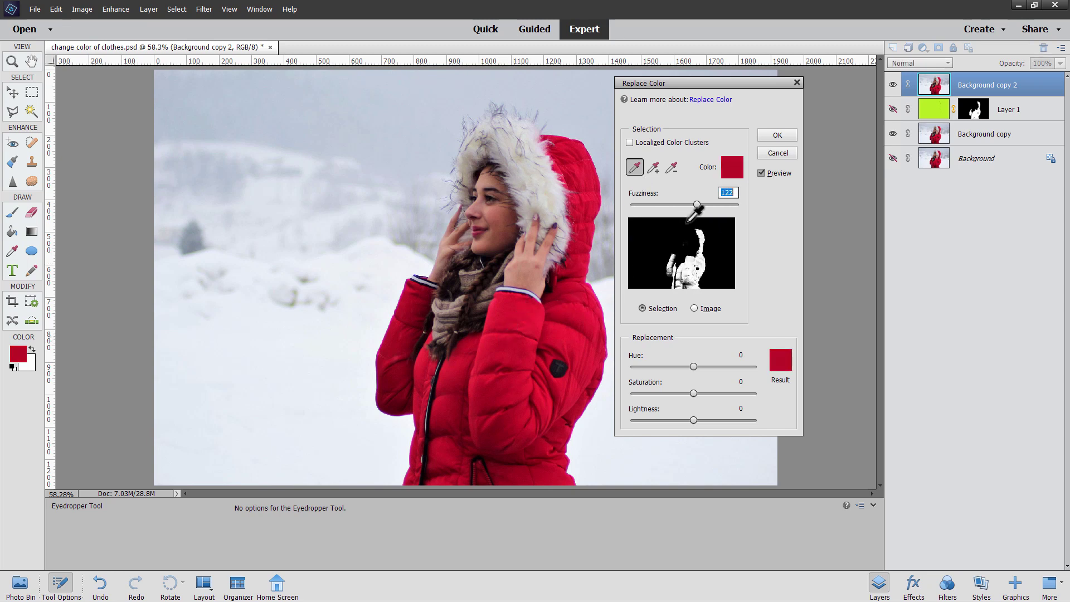
mouse_move(697, 206)
left_mouse_down()
mouse_move(684, 206)
mouse_move(706, 204)
left_mouse_up()
left_click_drag(694, 366, 722, 366)
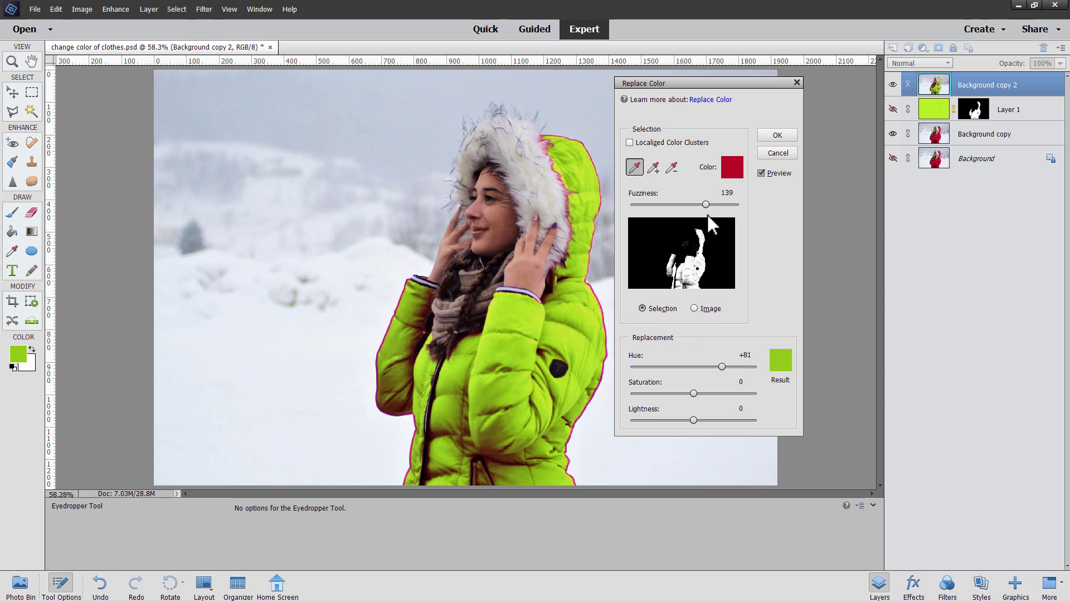
Try raising Fuzziness to 200 and sampling the pink fringe along the jacket's edge, then cancel the color replacement
left_click_drag(706, 205, 745, 204)
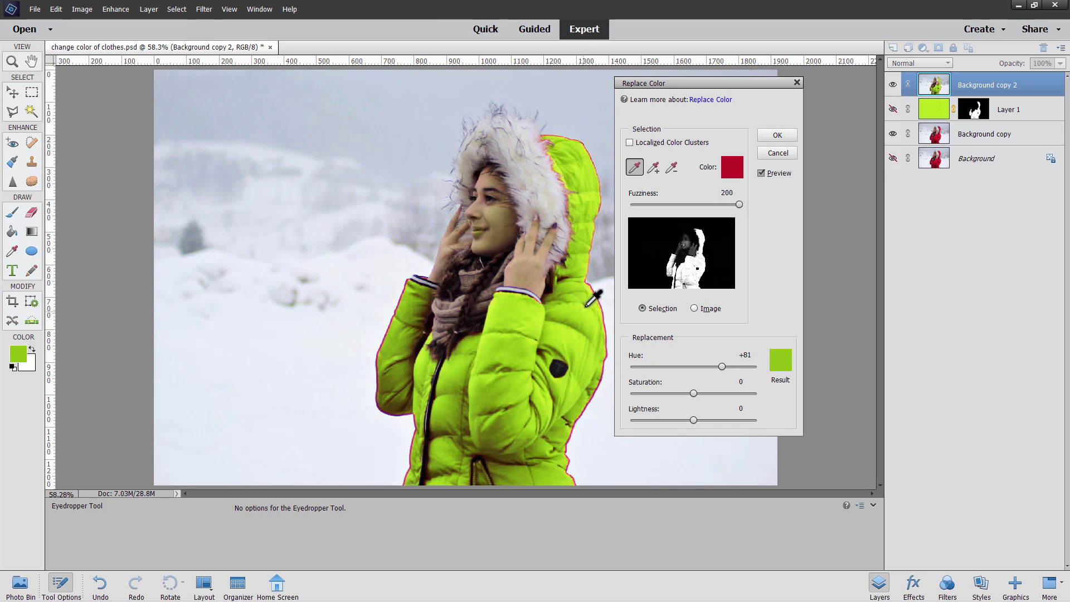
left_click(605, 362)
left_click(607, 352)
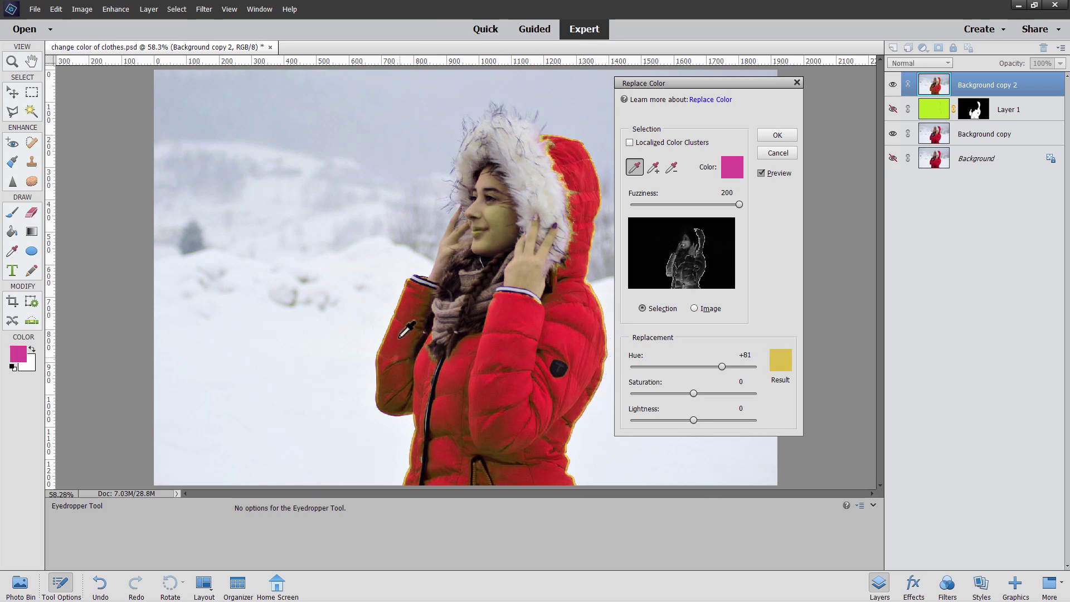
left_click(778, 153)
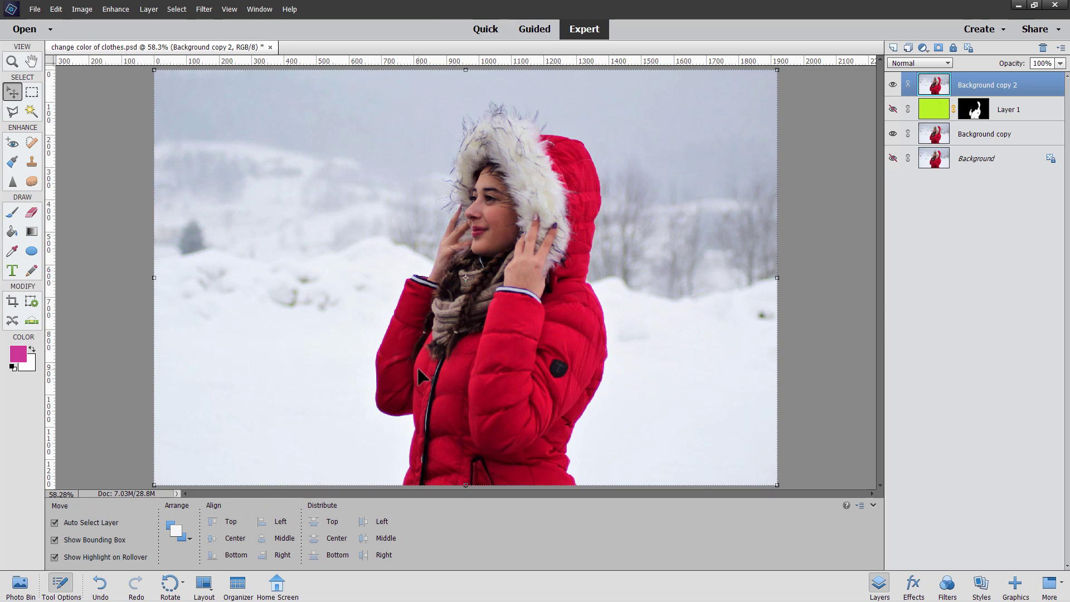
Examine the colored fringe along the outer edge of the raised sleeve at high magnification
left_click(12, 61)
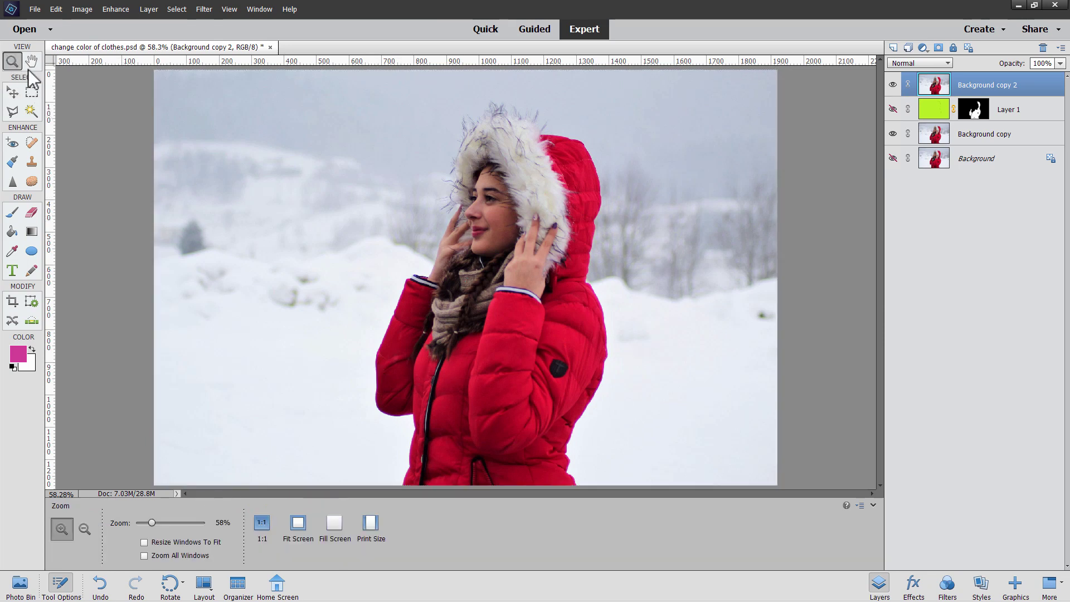
left_click(392, 320)
left_click(392, 321)
left_click(392, 320)
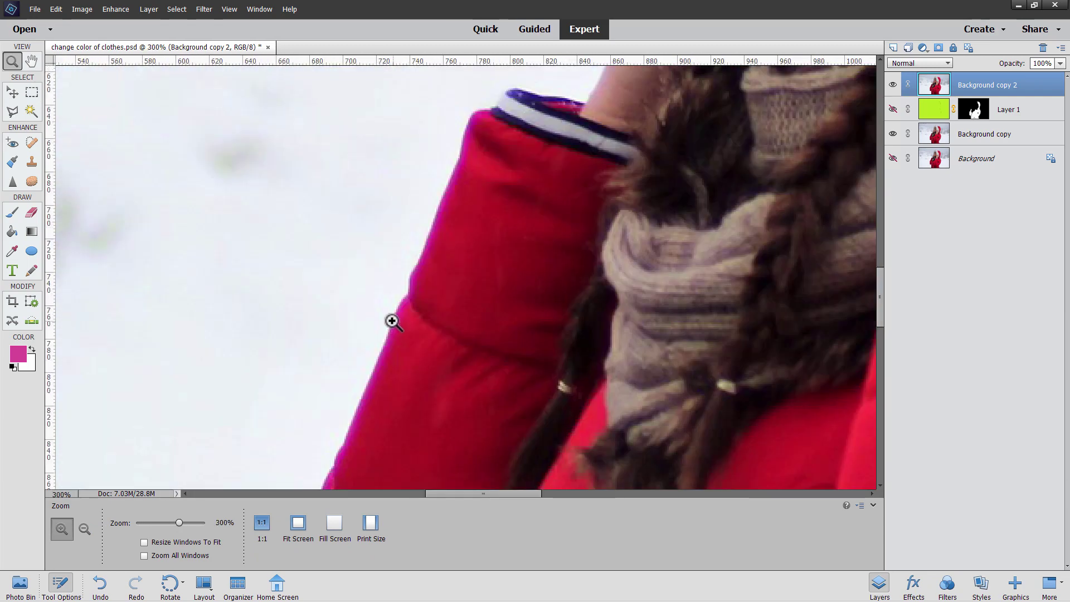
left_click(392, 321)
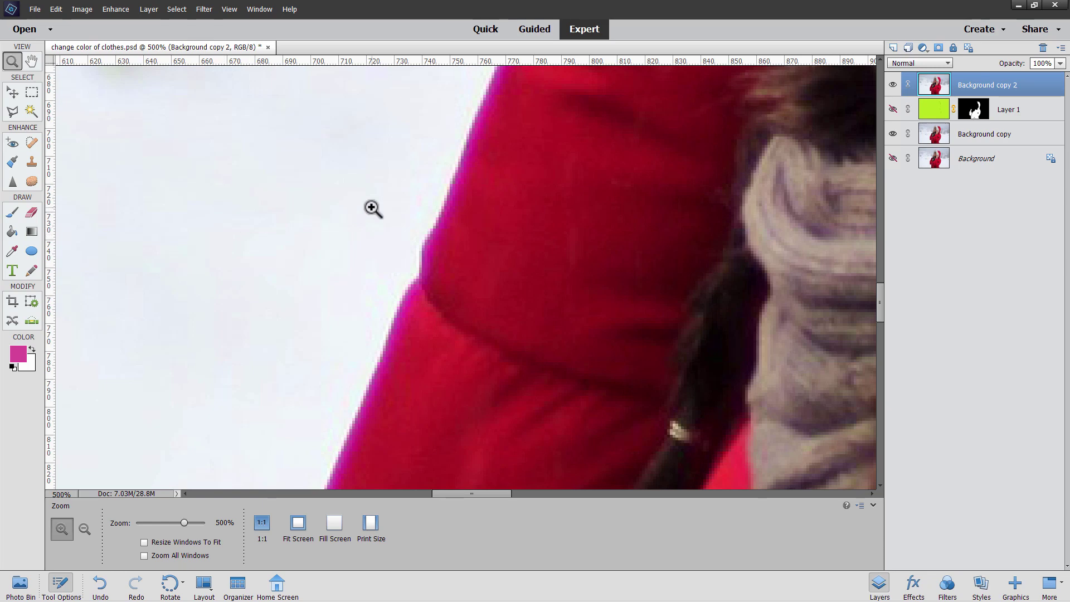
key("ctrl+0")
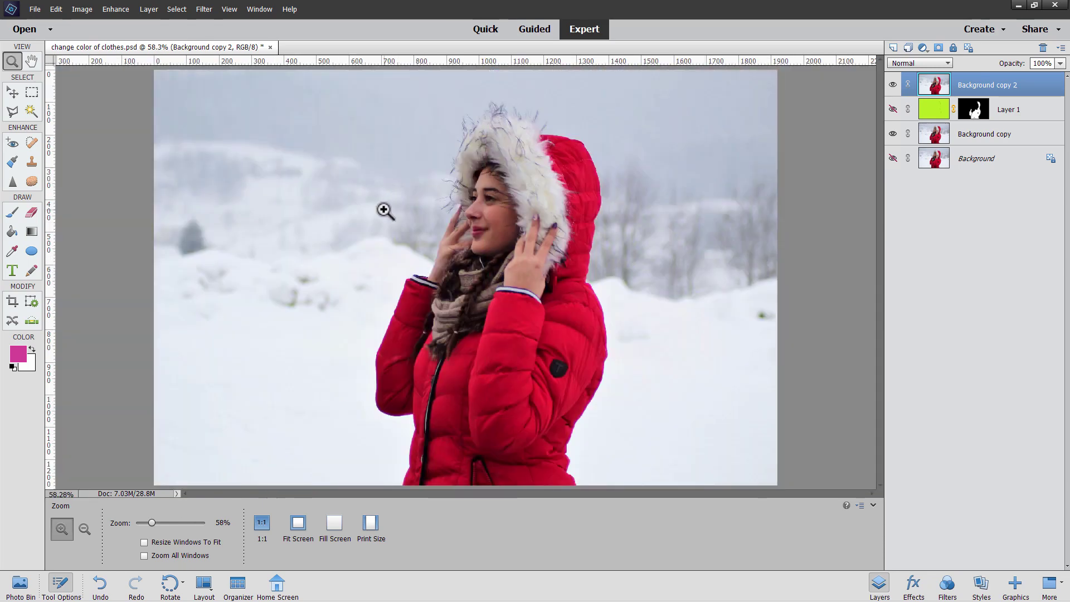
Show Layer 1, hide Background copy 2, and set Layer 1's blend mode to Normal
left_click(892, 110)
left_click(892, 84)
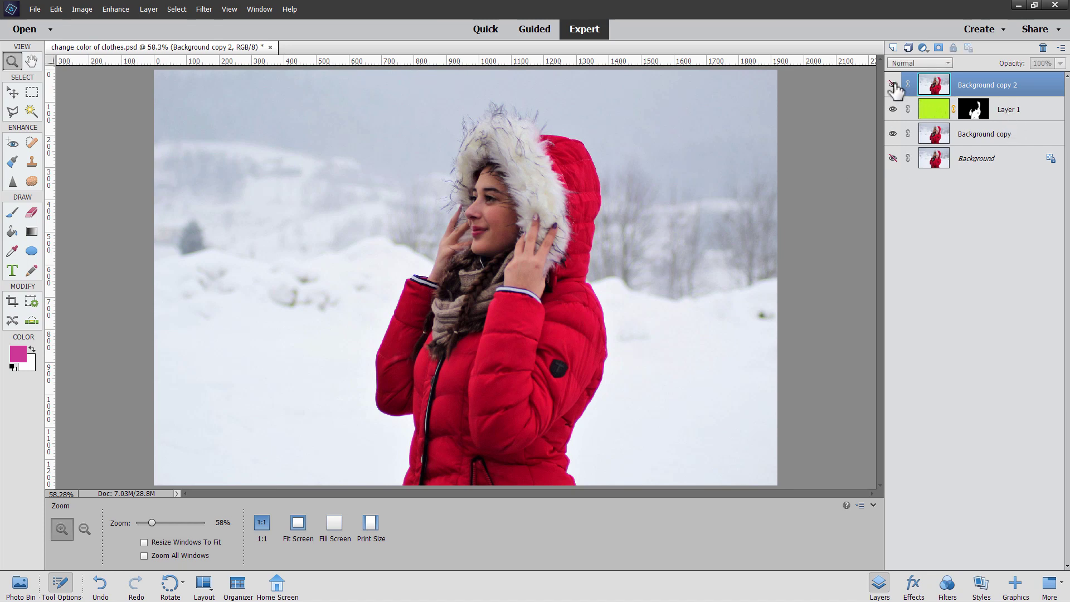
left_click(1010, 110)
left_click(925, 62)
left_click(920, 73)
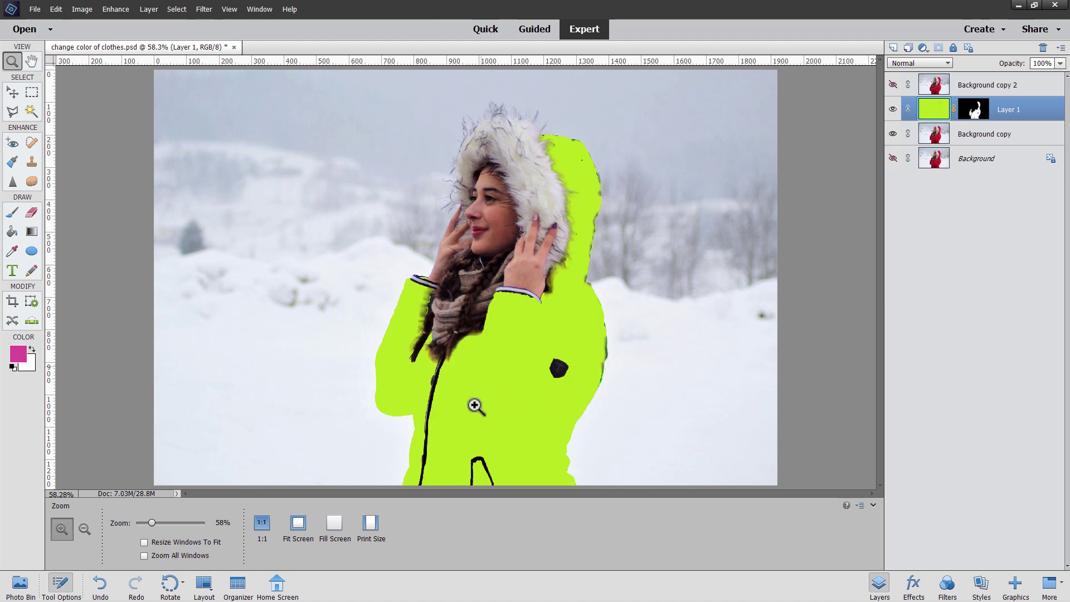
Try sampling the light green of the jacket overlay as the foreground color, then cancel the color choice
left_click(21, 359)
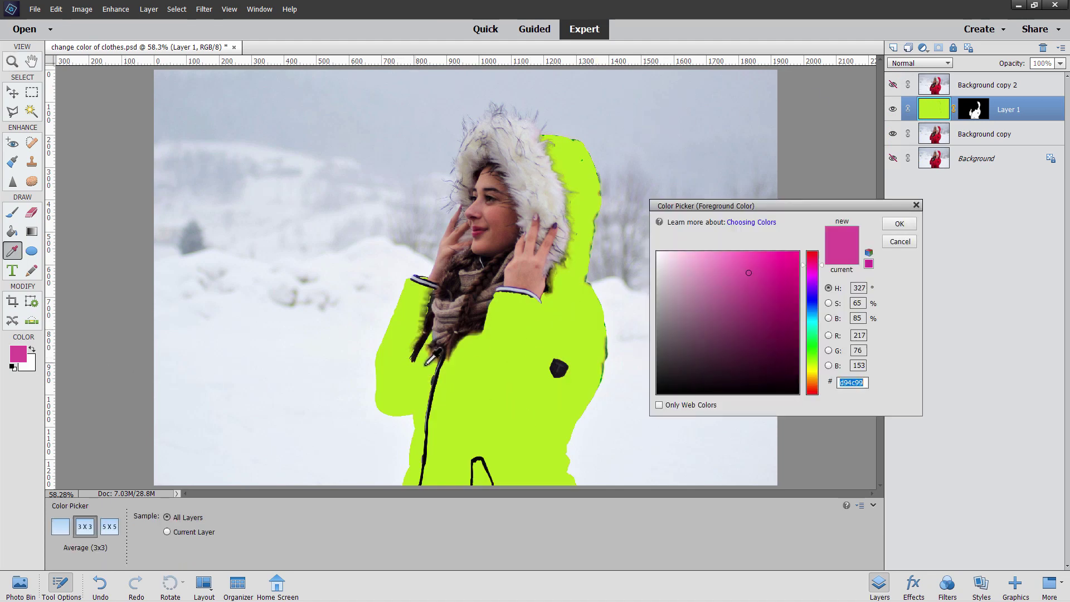
left_click(475, 364)
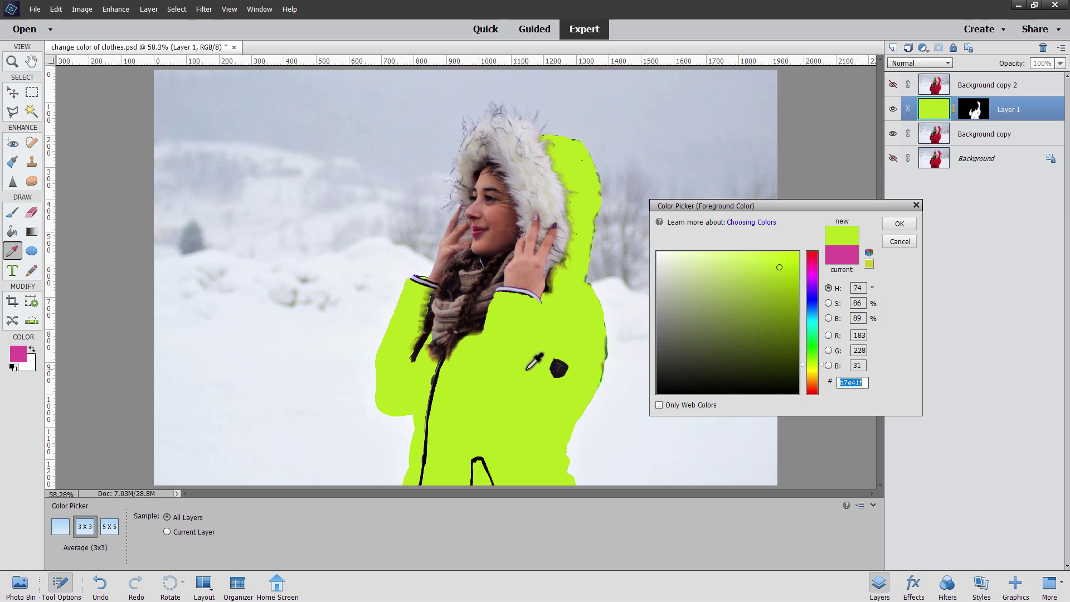
left_click(902, 243)
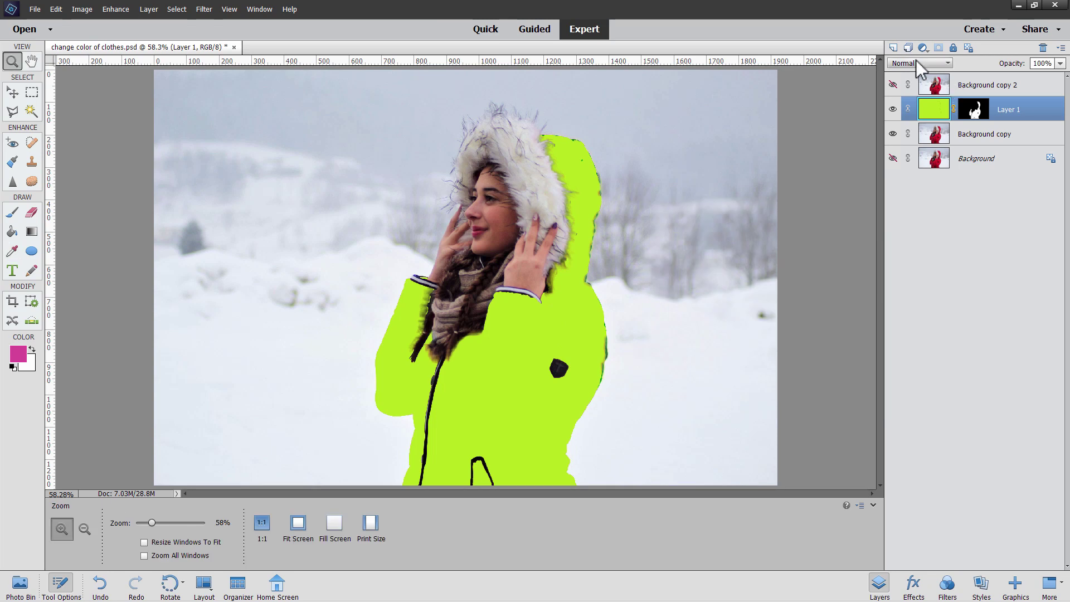
Set the blend mode of Layer 1 to Color, then hide the layer
left_click(917, 62)
left_click(901, 304)
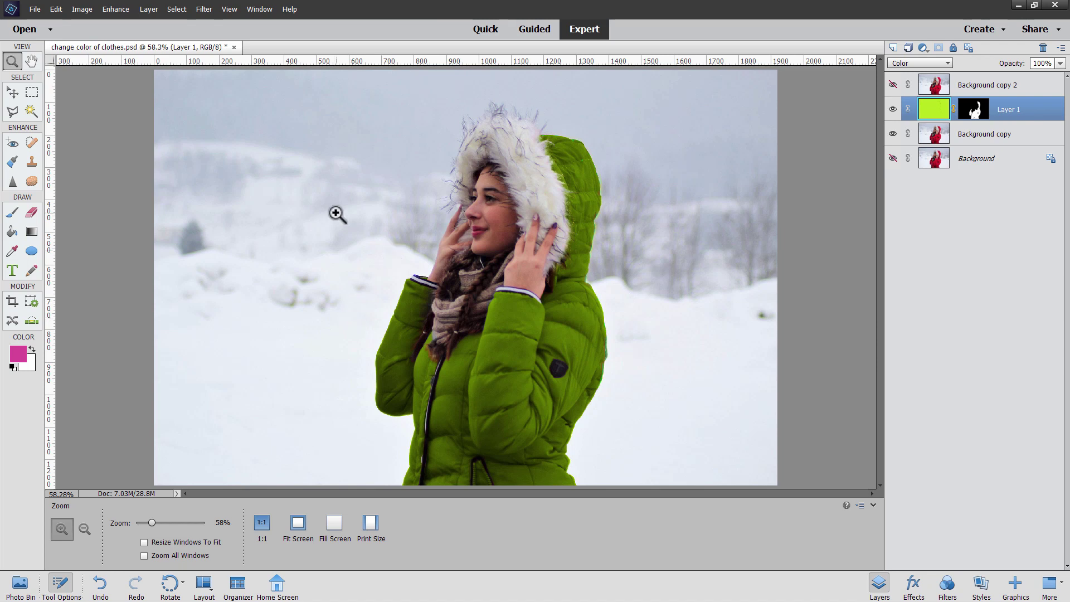
left_click(892, 109)
Delete the Background copy 2, Layer 1 and Background copy layers, leaving the Background layer active
left_click(997, 89)
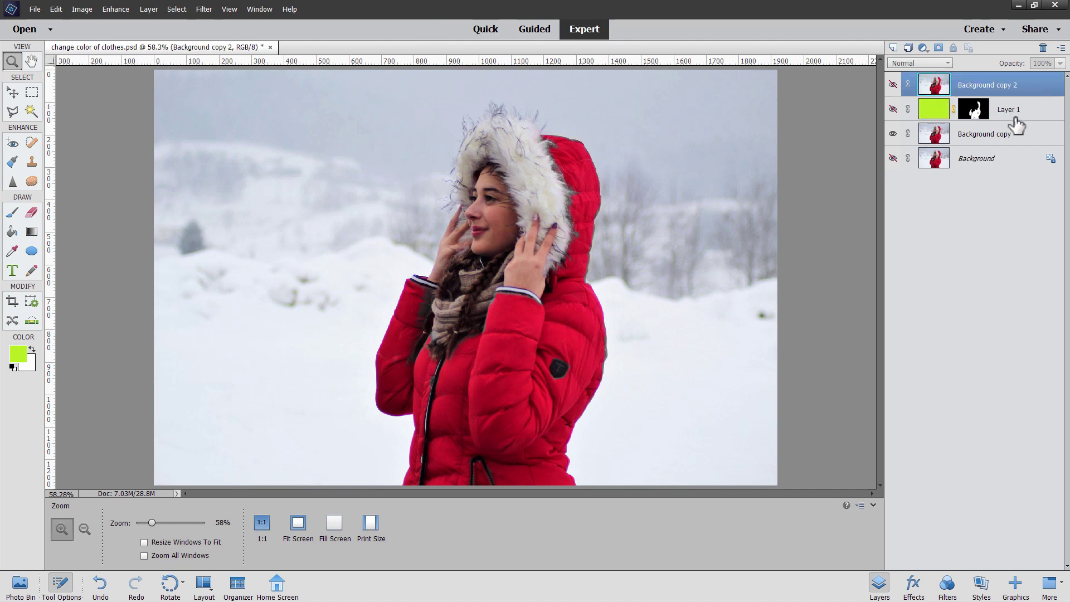
left_click(994, 134, "shift")
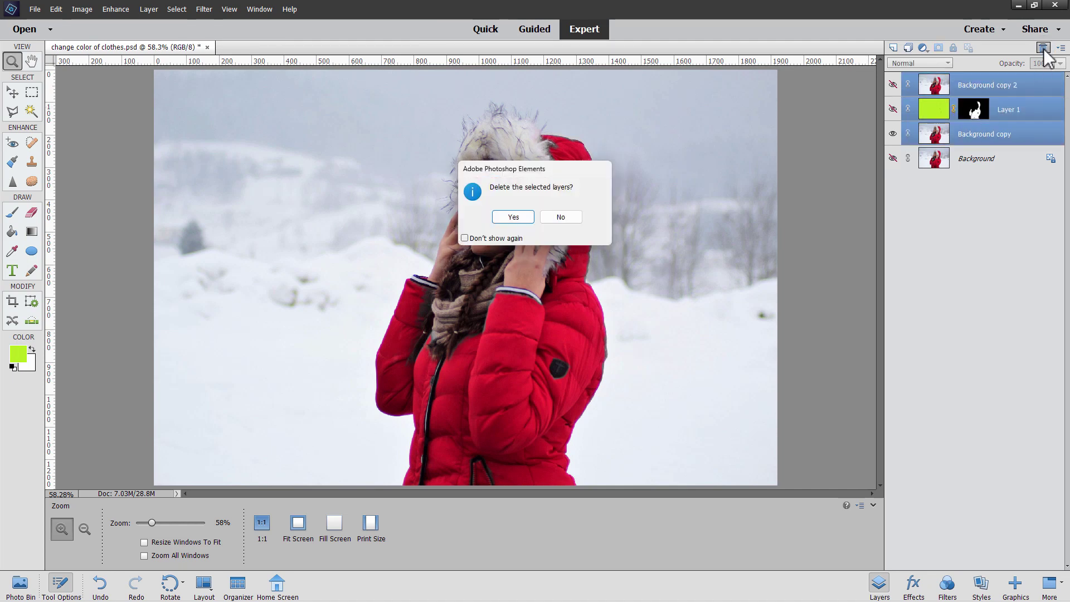
left_click(1042, 48)
left_click(513, 217)
left_click(974, 89)
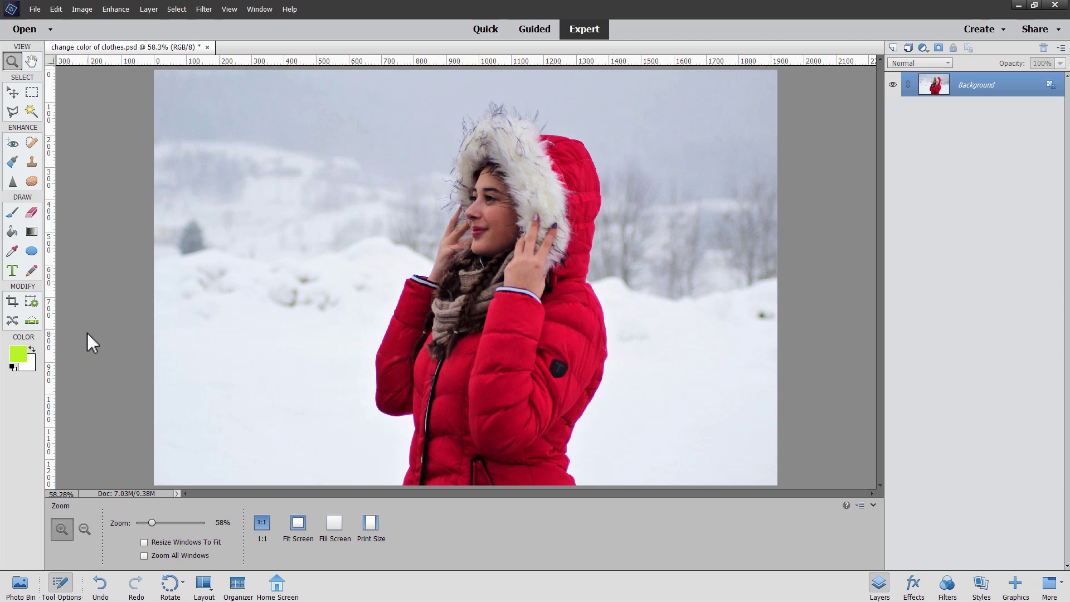
Outline the upper part of the raised sleeve below the cuff with a Polygonal Lasso selection
left_click(403, 296)
left_click(402, 295)
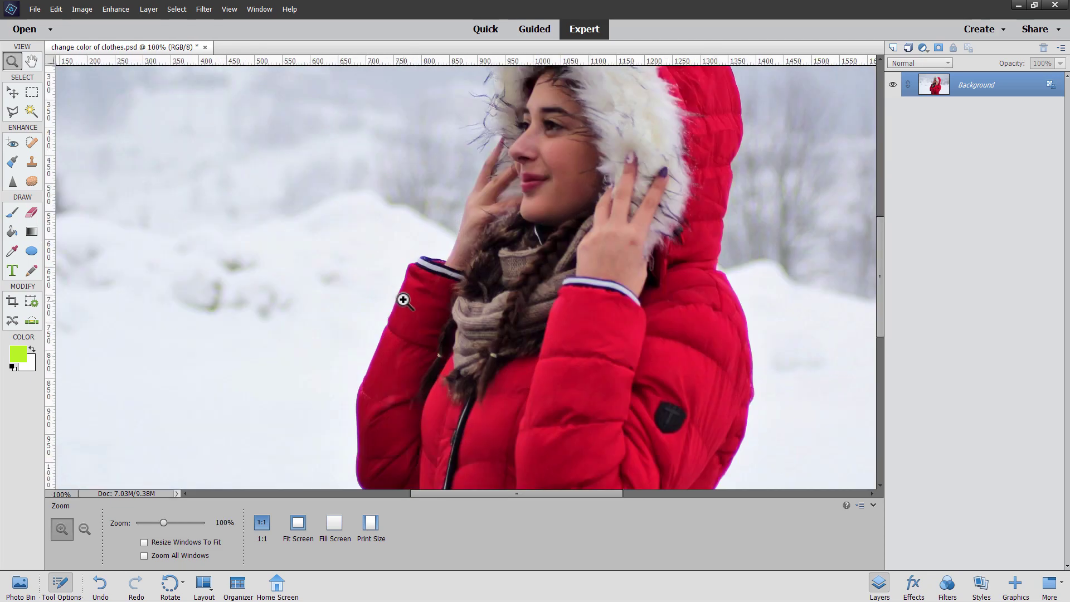
left_click(402, 295)
left_click(403, 291)
left_click(406, 279)
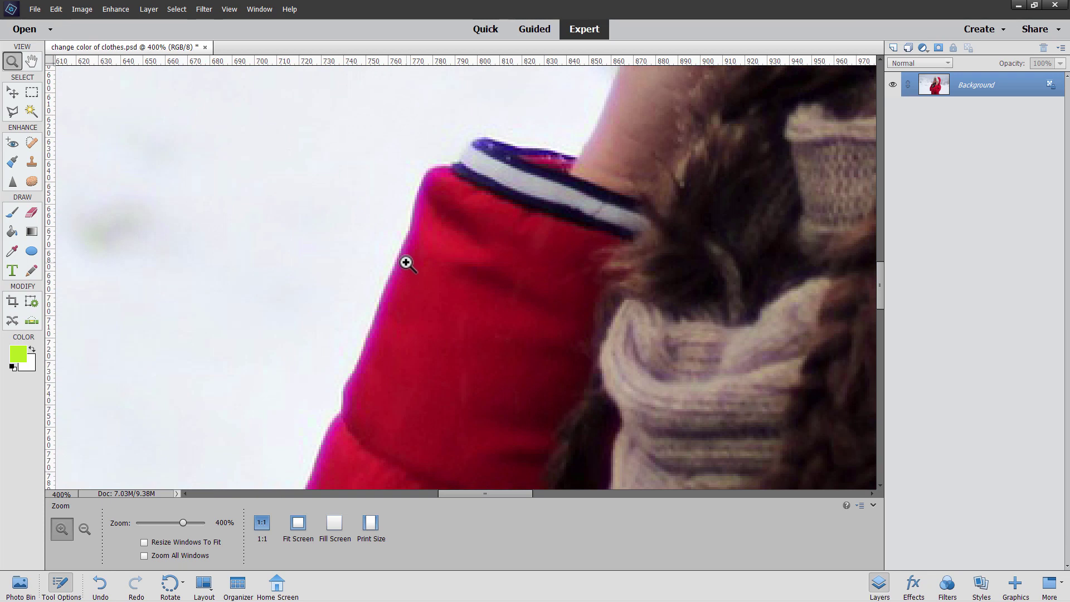
left_click(405, 260)
left_click(402, 253)
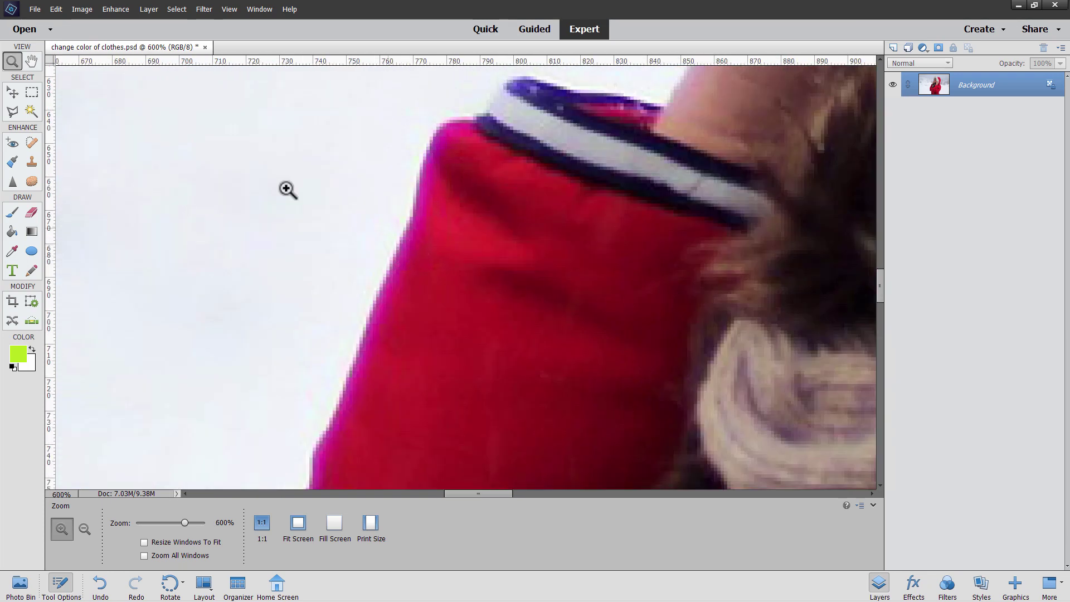
left_click(21, 111)
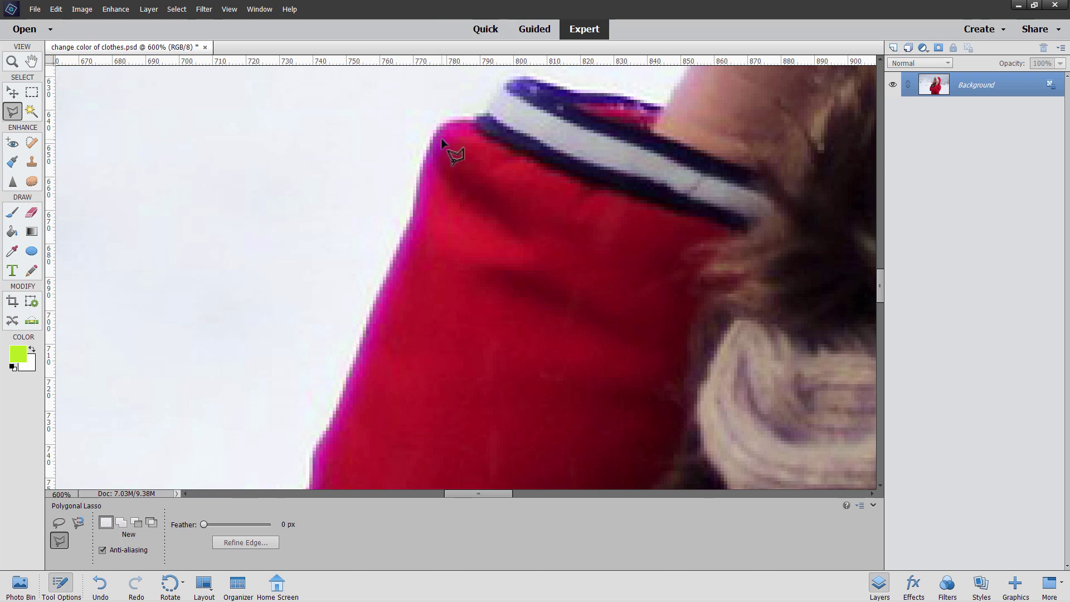
left_click(474, 122)
left_click(430, 147)
left_click(426, 161)
left_click(416, 198)
left_click(326, 433)
left_click(543, 376)
double_click(564, 279)
Trace a short Polygonal Lasso outline on the snow beside the sleeve and discard it
left_click(347, 148)
left_click(320, 198)
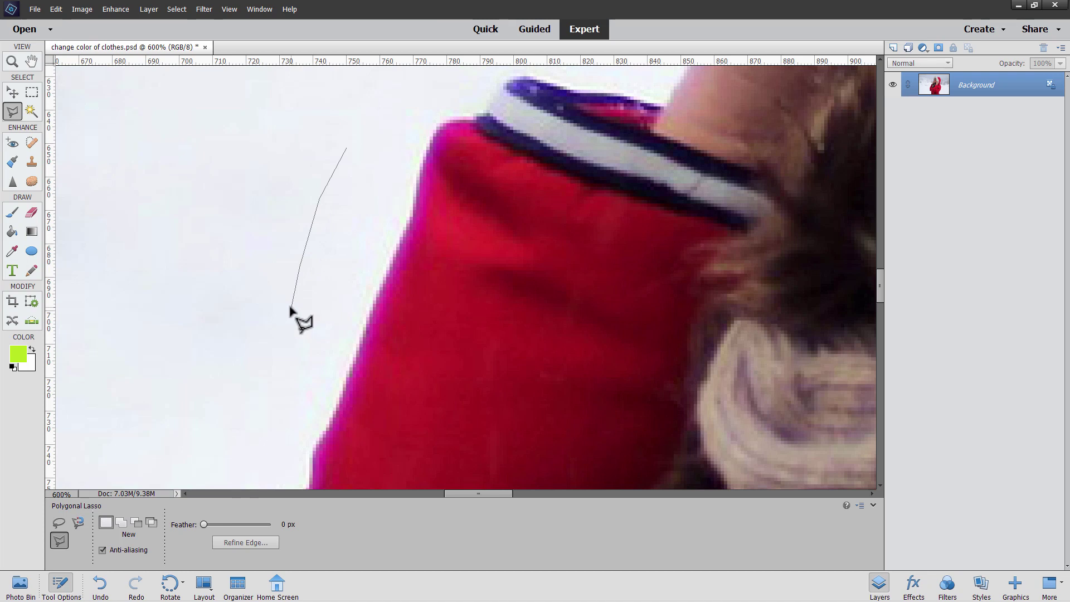
left_click(291, 307)
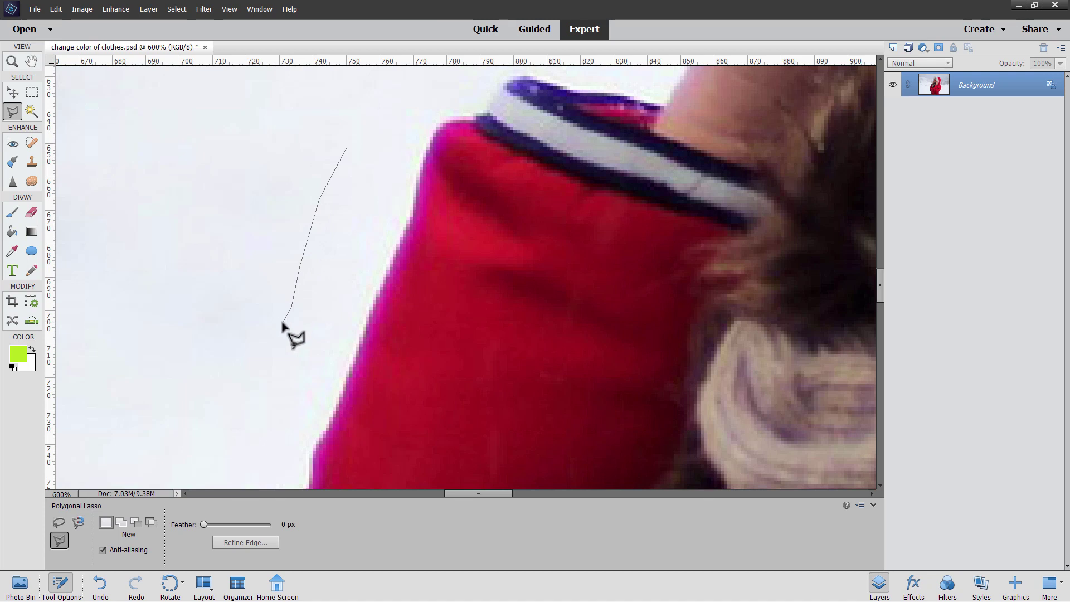
double_click(283, 325)
key("ctrl+d")
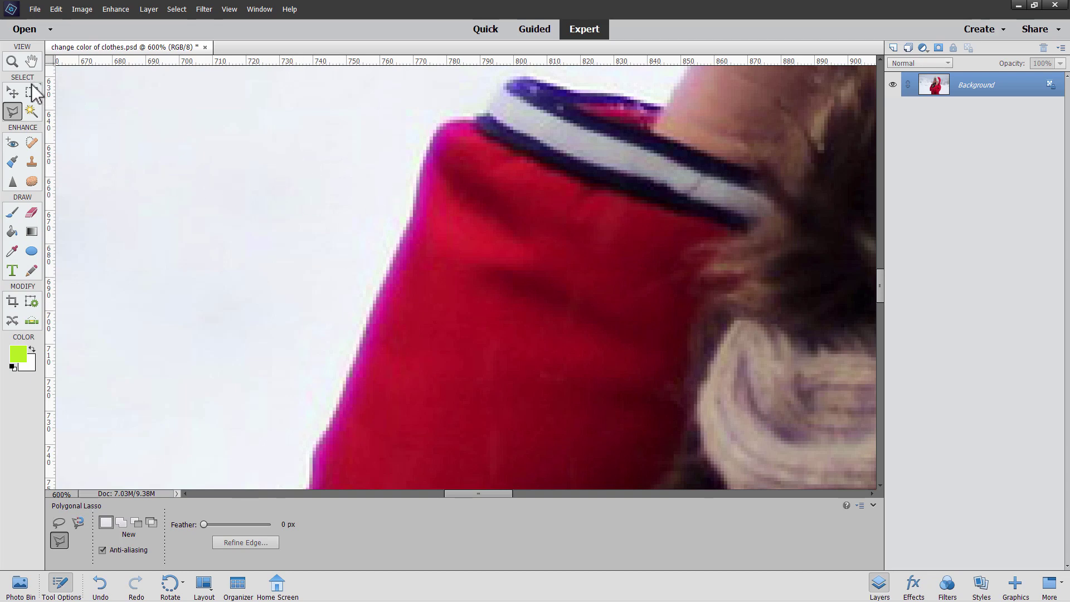
Select the whole red jacket with the Polygonal Lasso, leaving out the fur trim, scarf and hands
left_click(10, 62)
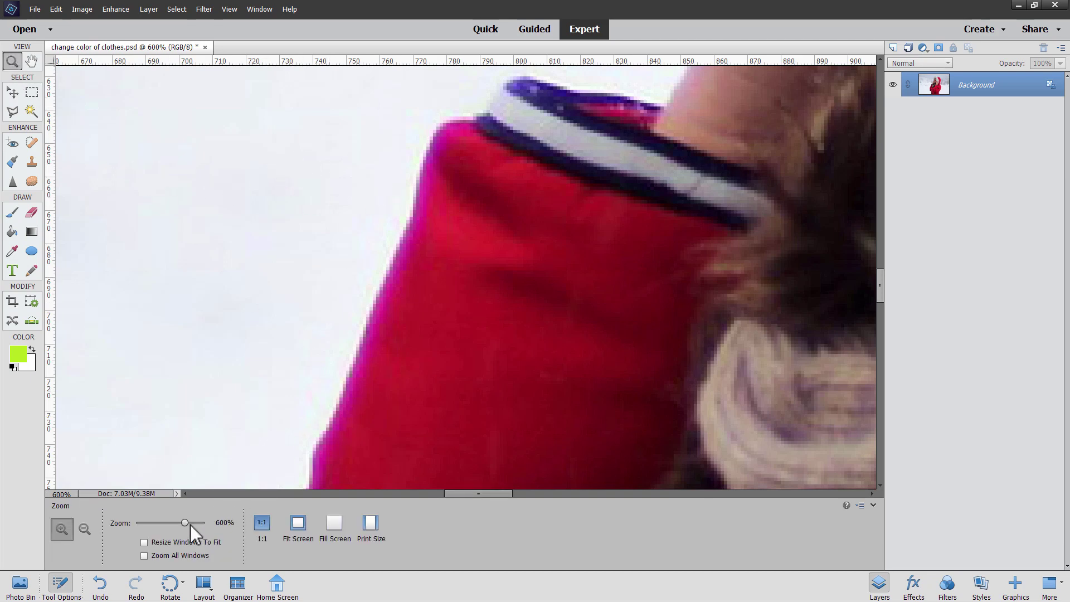
left_click_drag(183, 524, 178, 524)
key("l")
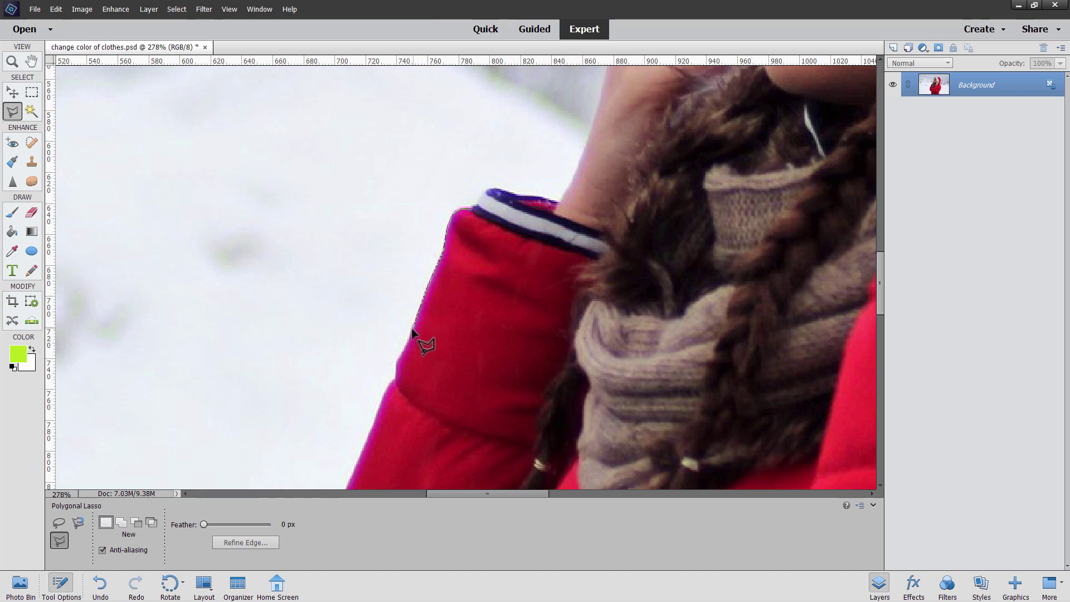
double_click(397, 362)
key("ctrl+0")
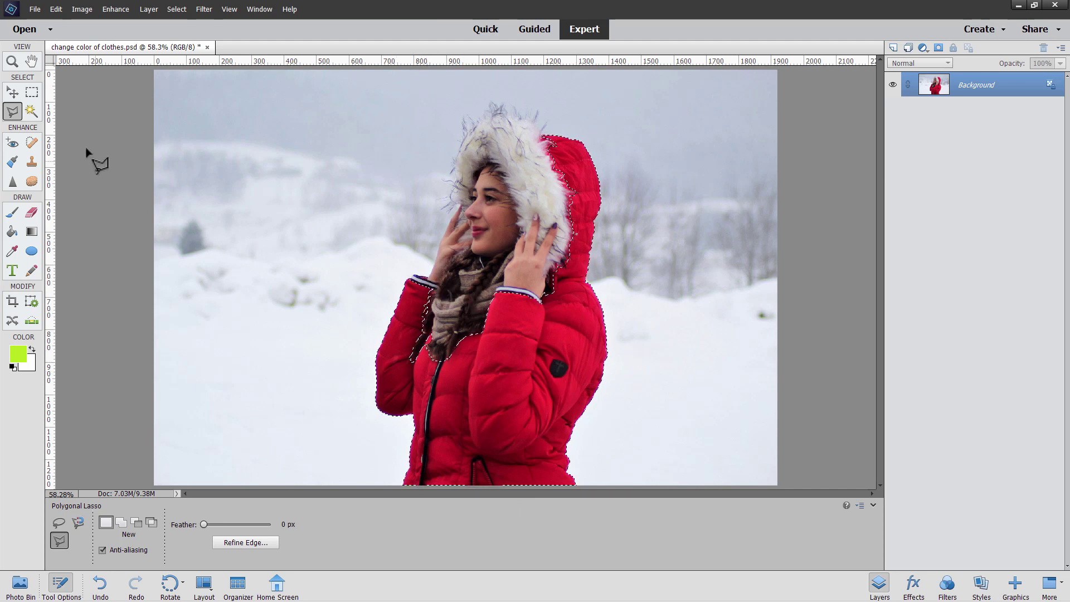
Add the small red patch inside the cuff of the far sleeve to the jacket selection with the Polygonal Lasso
left_click(12, 61)
left_click(429, 281)
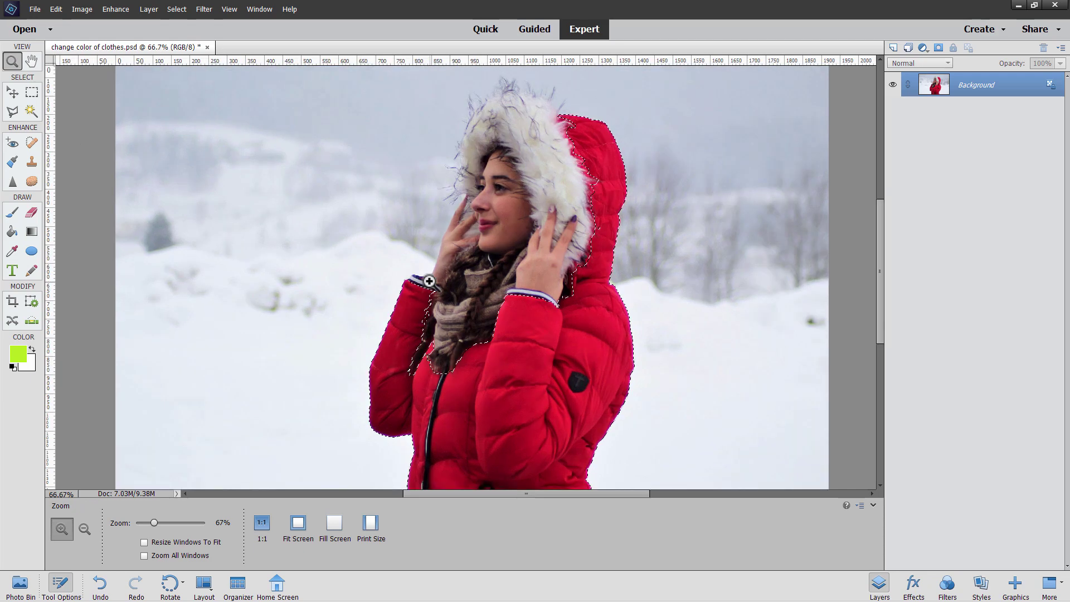
left_click(429, 281)
left_click(429, 280)
left_click(429, 280)
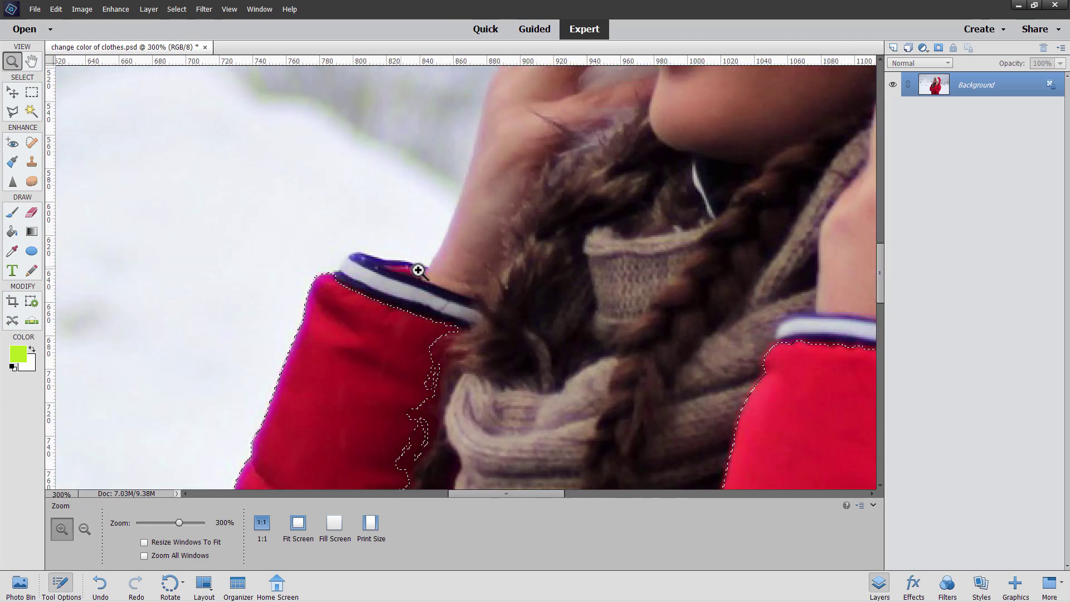
left_click(12, 111)
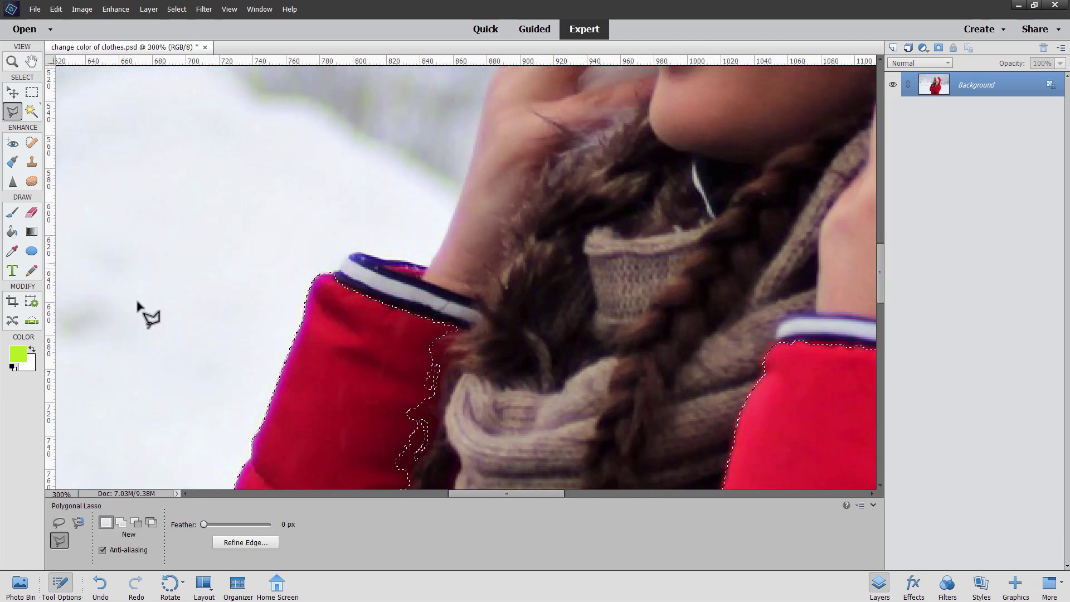
left_click(120, 524)
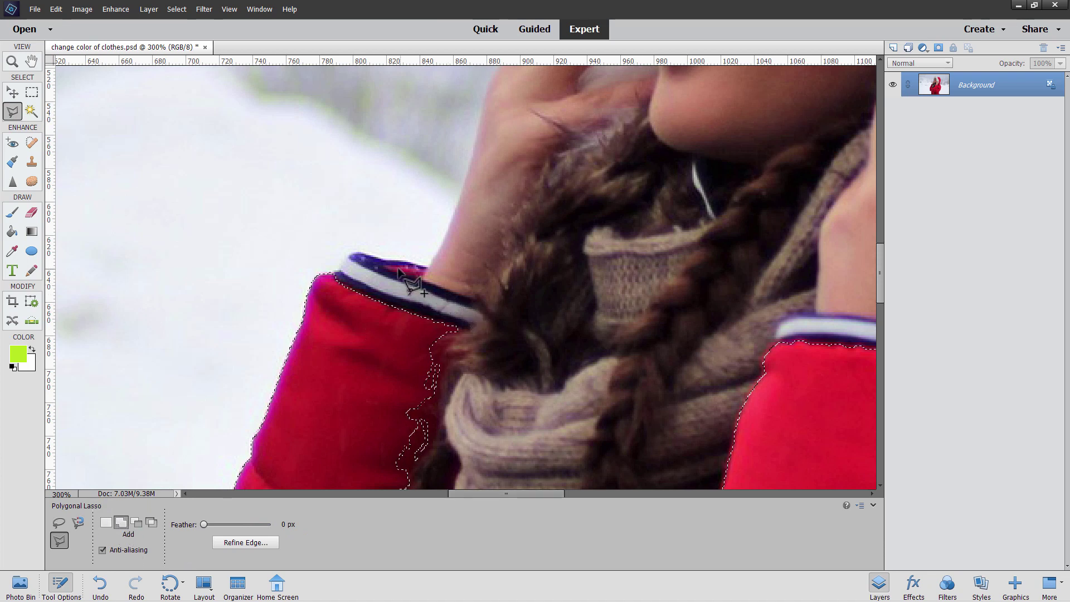
left_click(386, 267)
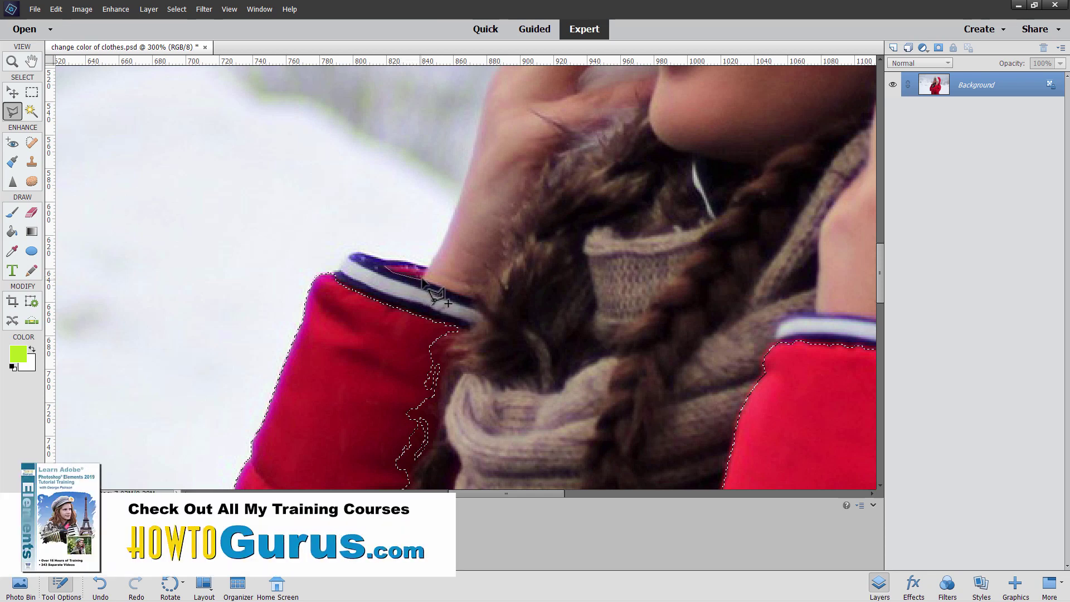
left_click(387, 267)
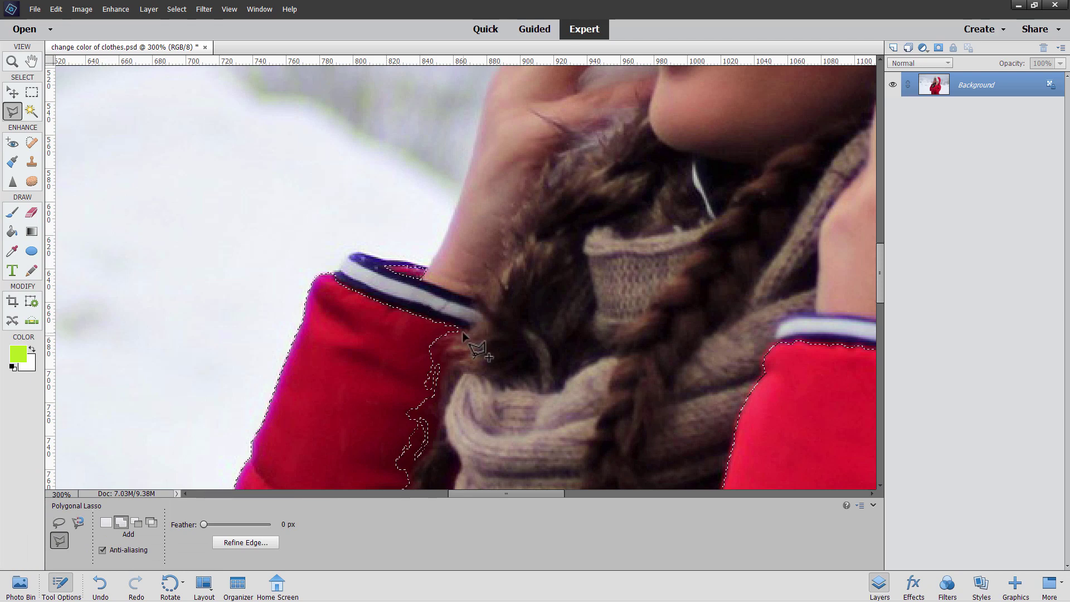
Subtract the black front zipper, including its pulls, from the jacket selection with the Polygonal Lasso, from the scarf down to the hem
key("space")
left_click_drag(538, 417, 507, 179)
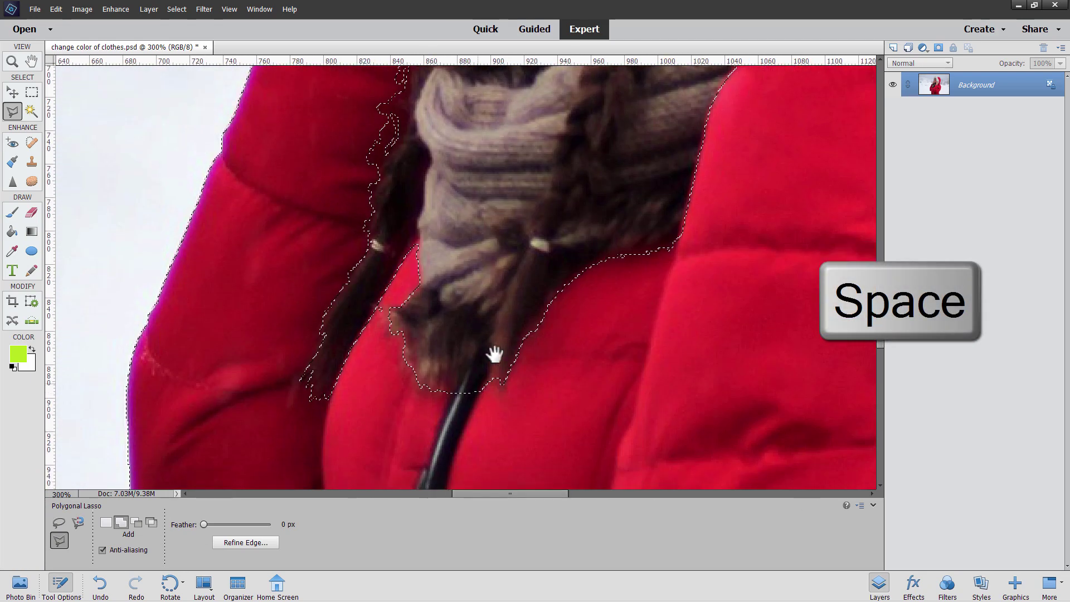
left_click_drag(494, 353, 562, 209)
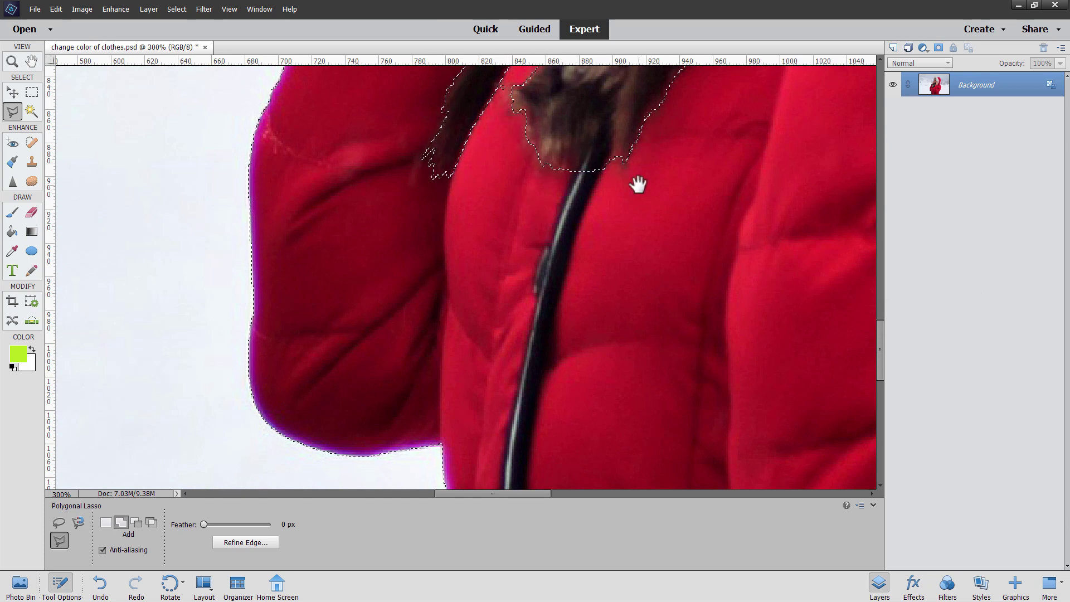
left_click_drag(574, 200, 506, 181)
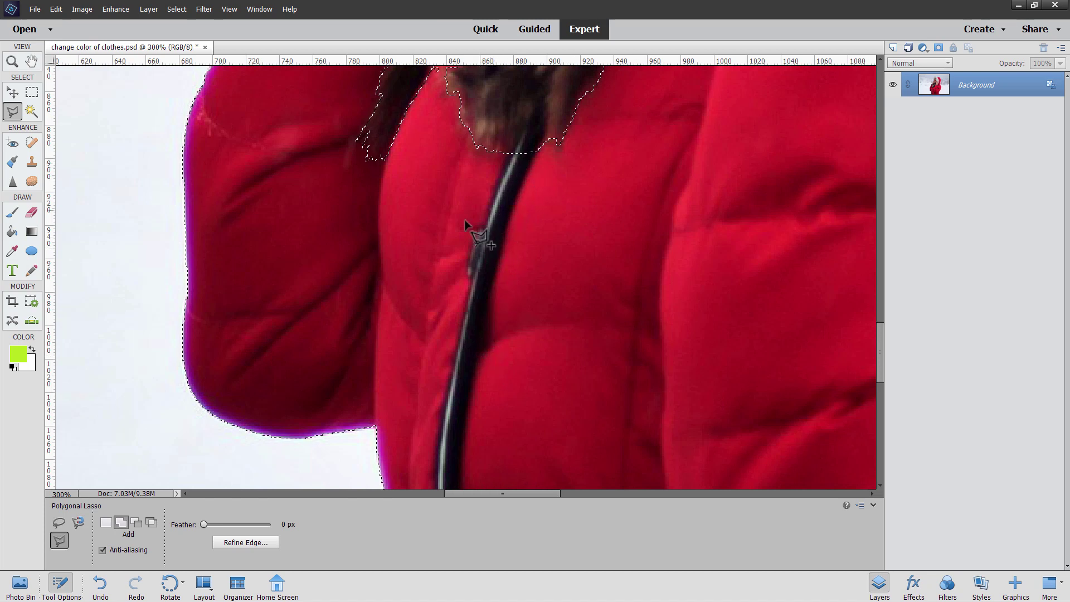
left_click(141, 523)
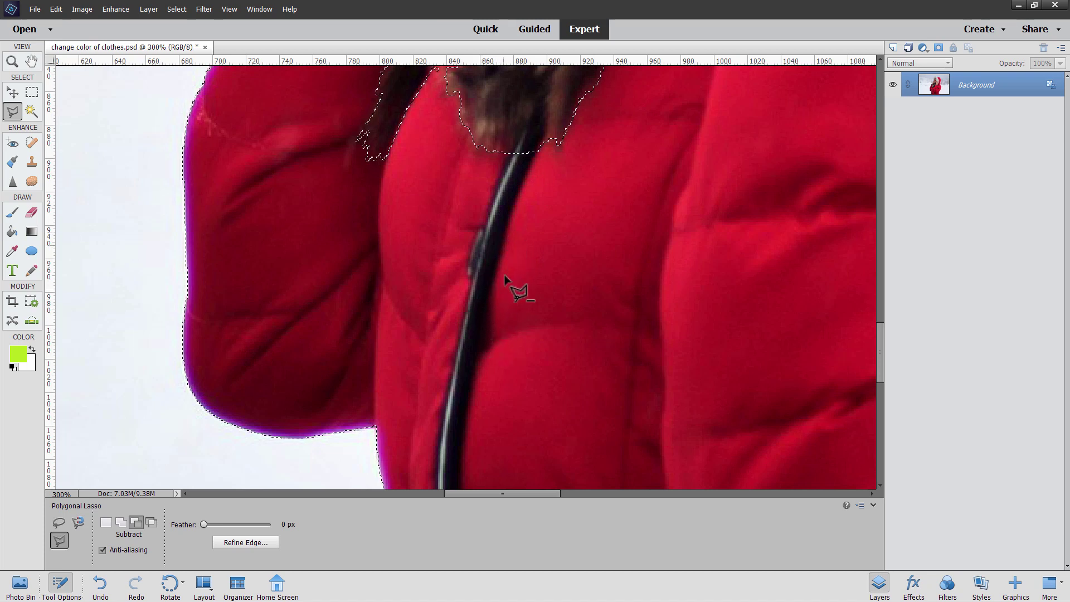
left_click(513, 149)
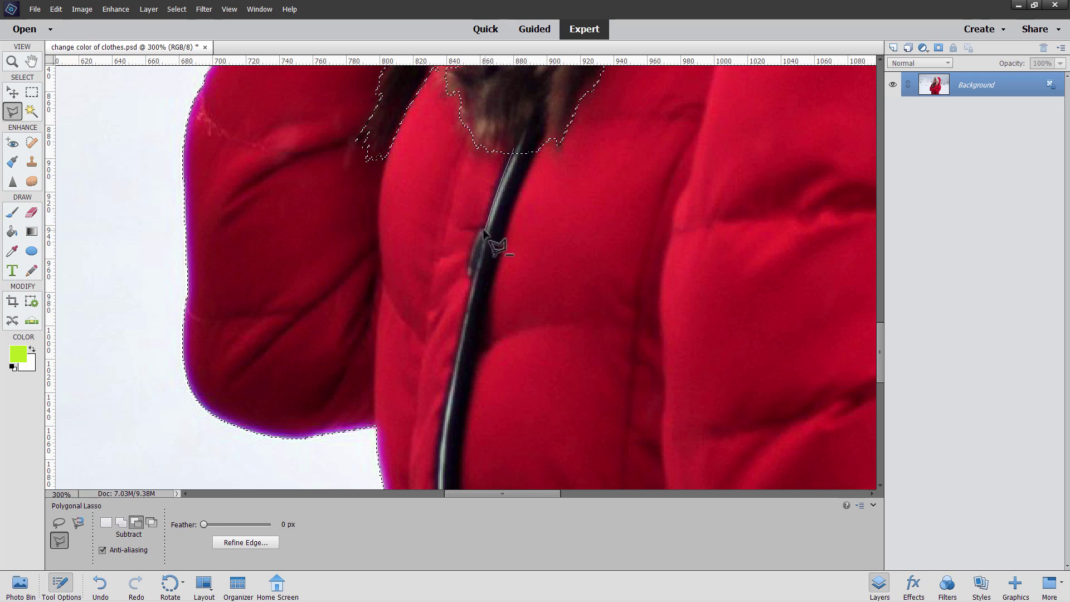
left_click(478, 230)
left_click(468, 275)
mouse_move(442, 453)
left_mouse_down()
mouse_move(423, 258)
mouse_move(421, 266)
left_mouse_up()
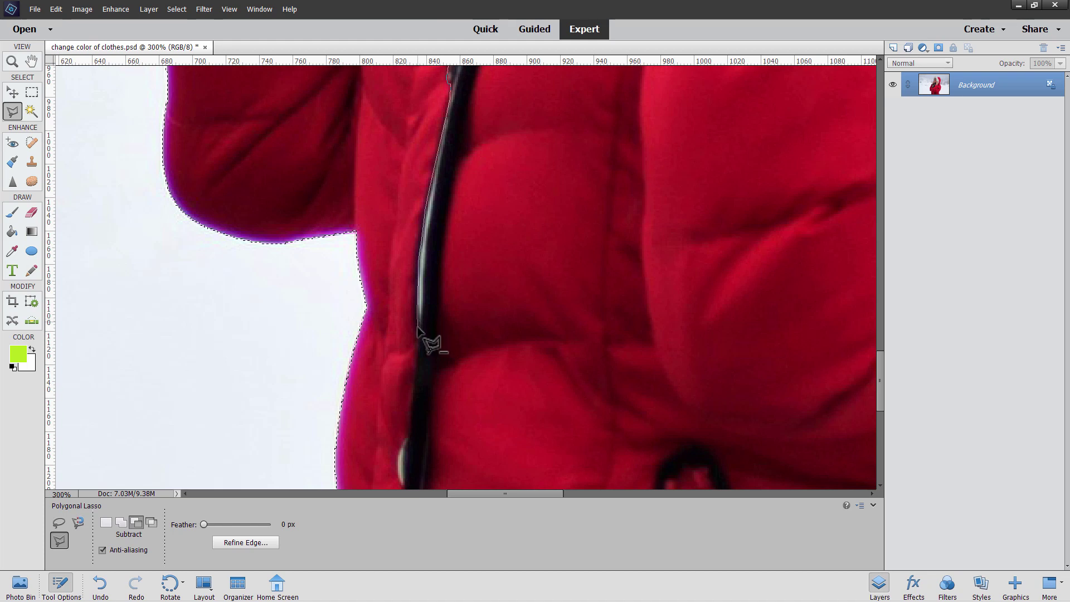
left_click(418, 360)
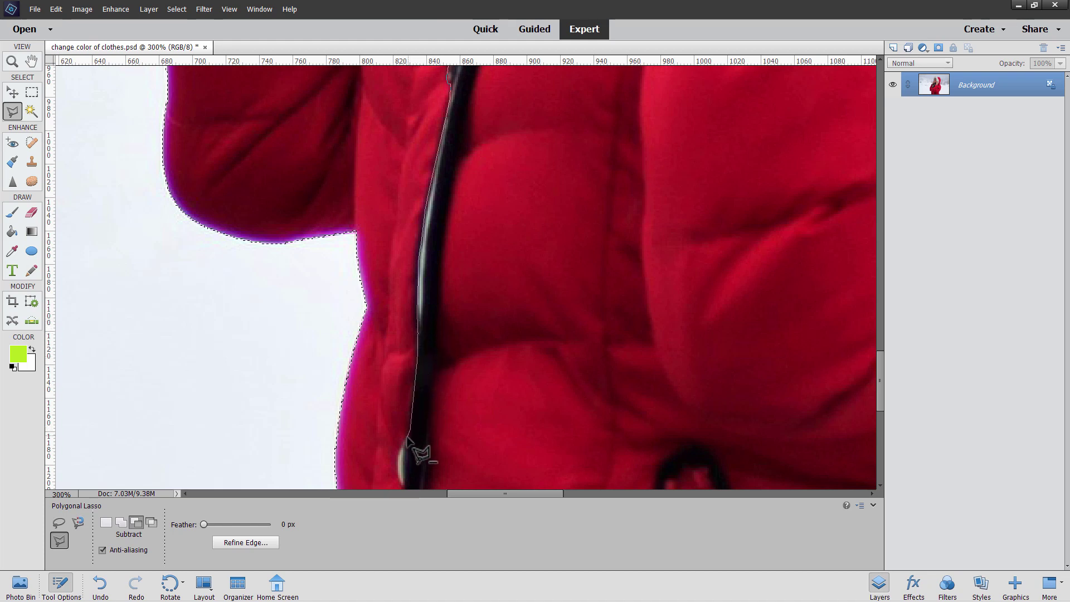
left_click_drag(406, 425, 410, 334)
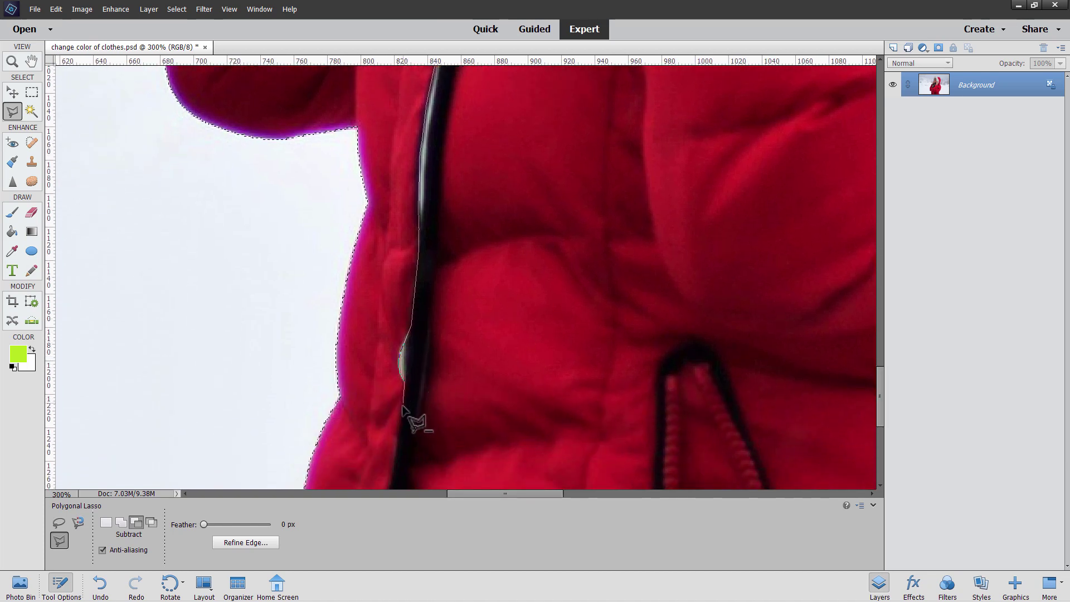
left_click_drag(415, 394, 420, 287)
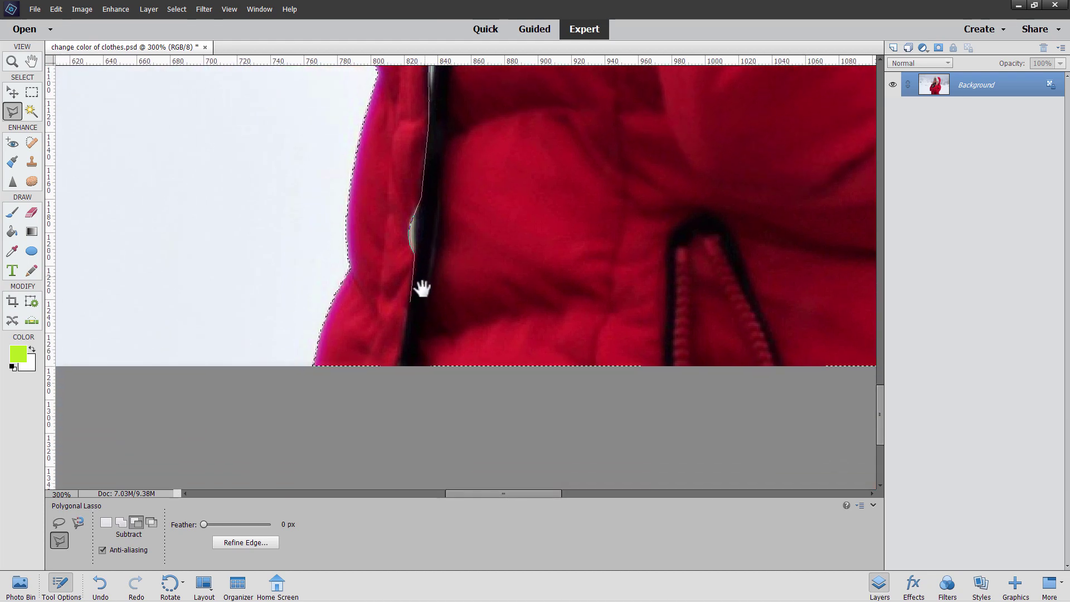
left_click(400, 370)
left_click(413, 368)
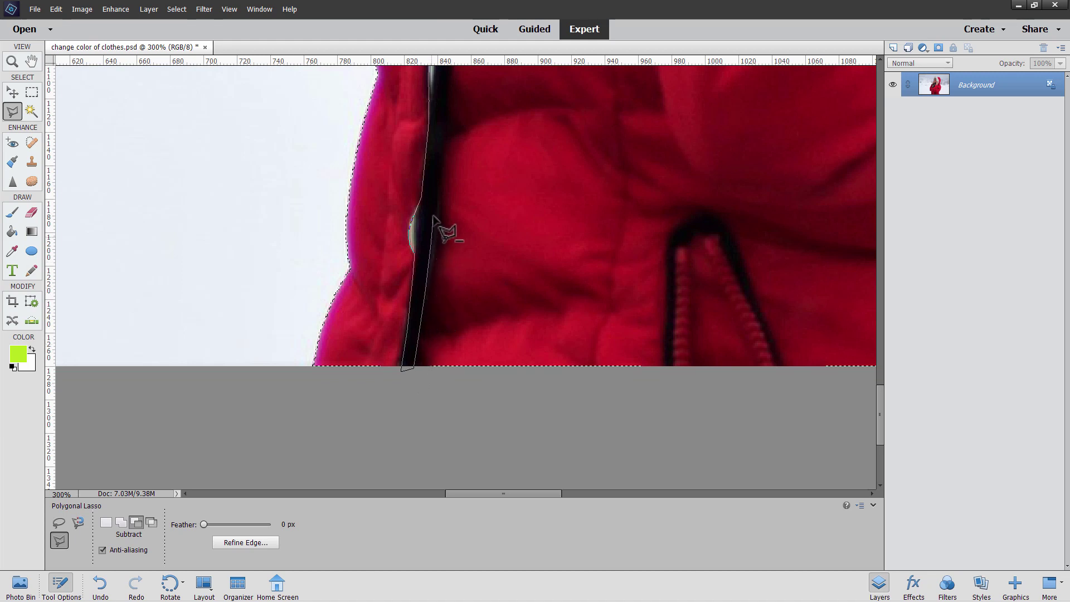
key("space")
left_click_drag(429, 203, 417, 334)
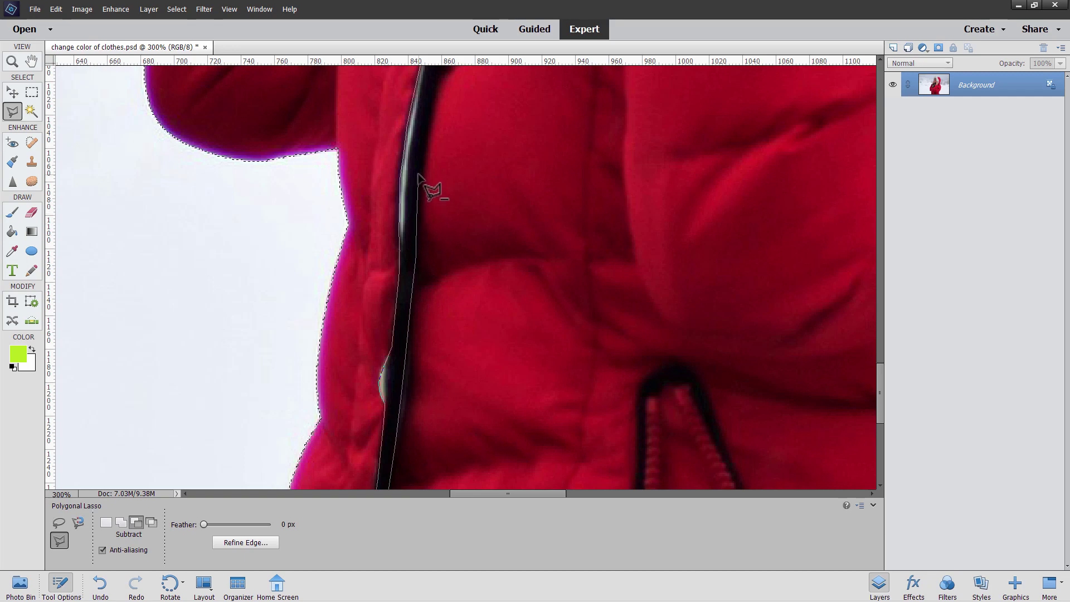
key("space")
left_click_drag(432, 132, 372, 431)
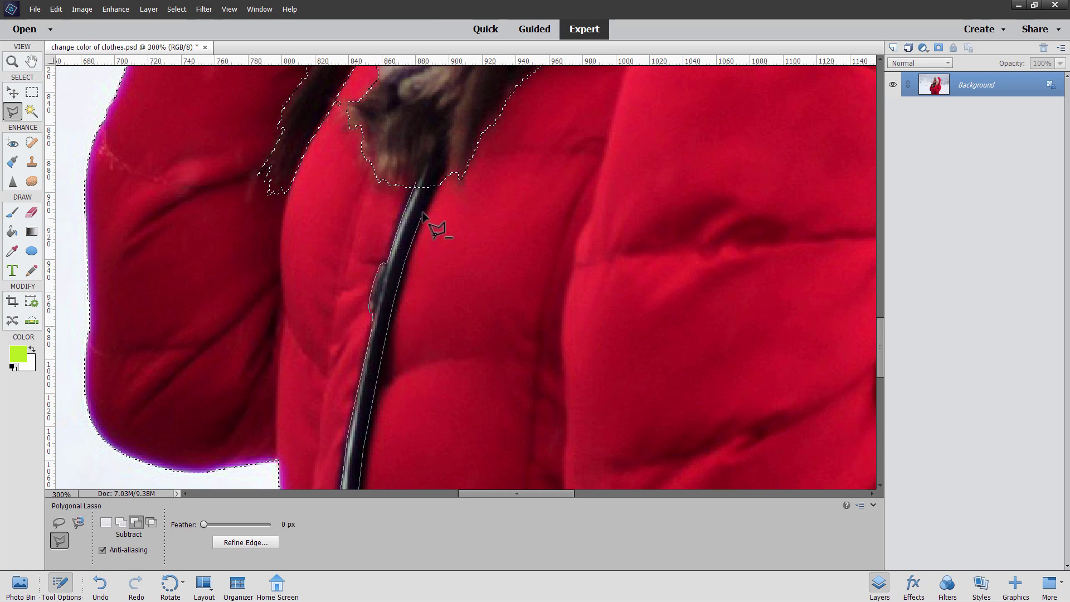
left_click(417, 185)
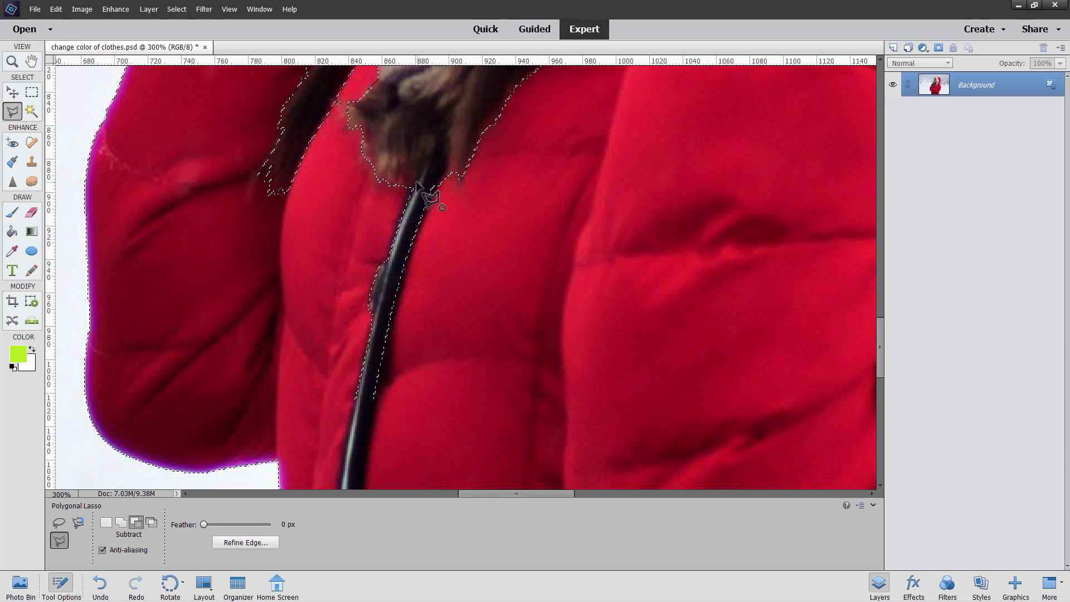
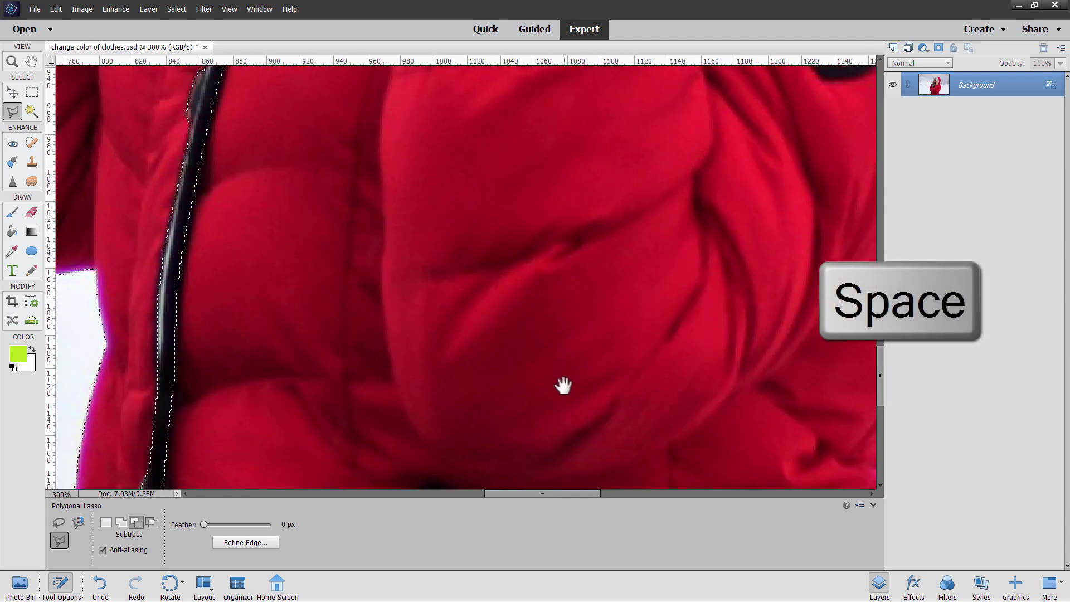
Subtract the black cord loop at the jacket's hem from the selection, keeping the red fabric inside it selected
left_click_drag(564, 384, 462, 178)
left_click_drag(503, 379, 561, 315)
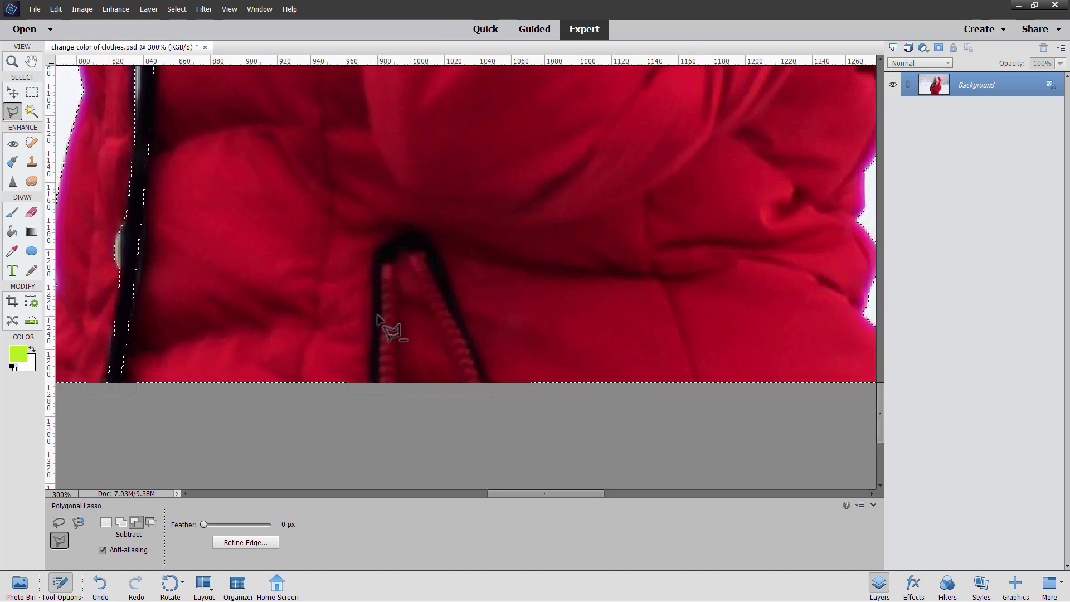
left_click(372, 383)
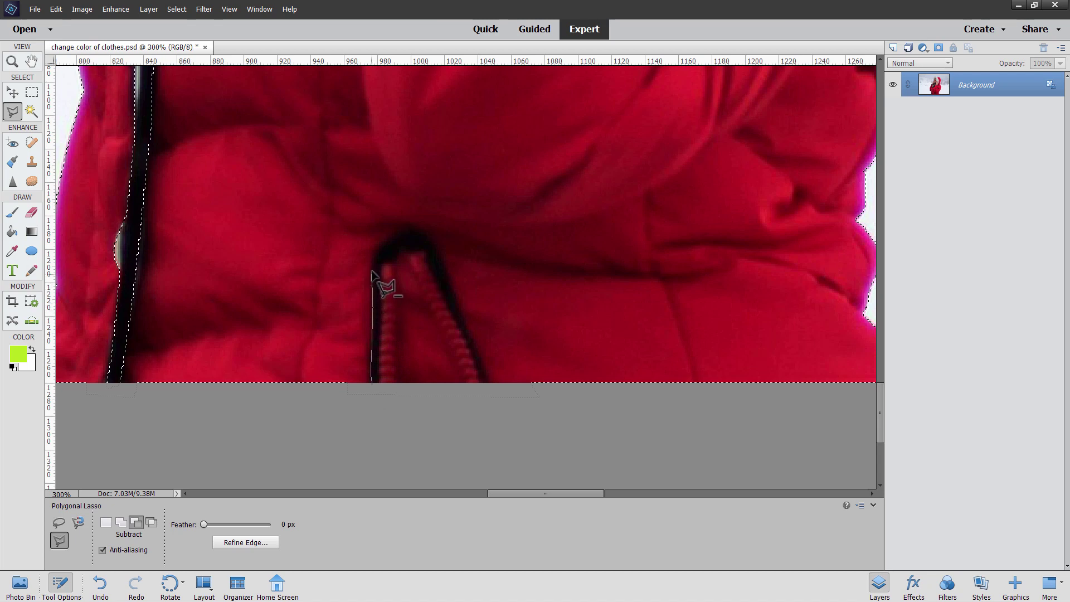
mouse_move(372, 273)
left_mouse_down()
mouse_move(405, 229)
mouse_move(427, 235)
mouse_move(489, 384)
left_mouse_up()
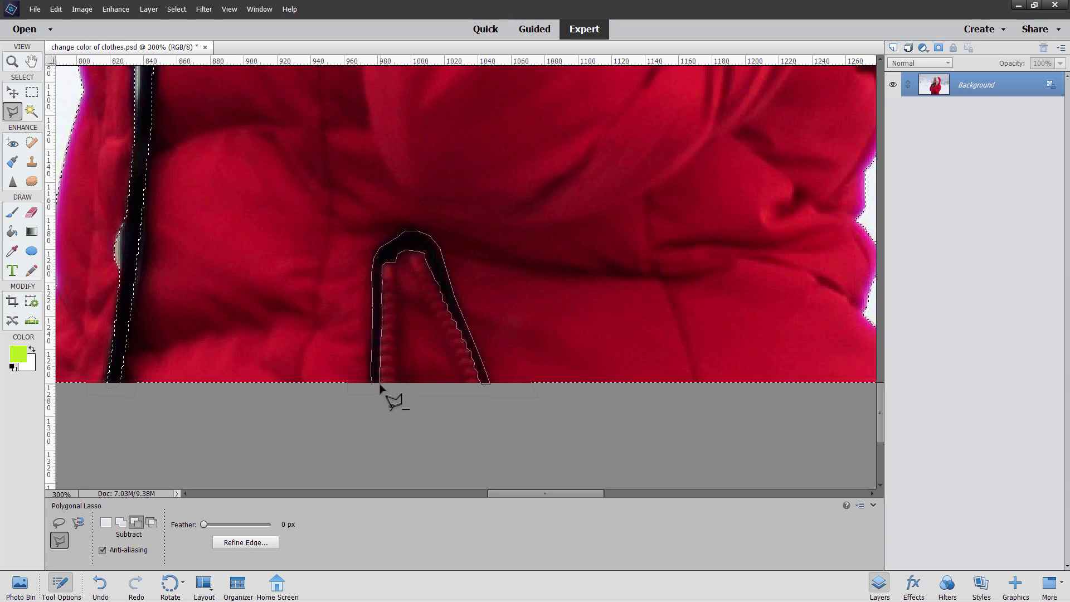
left_click(372, 347)
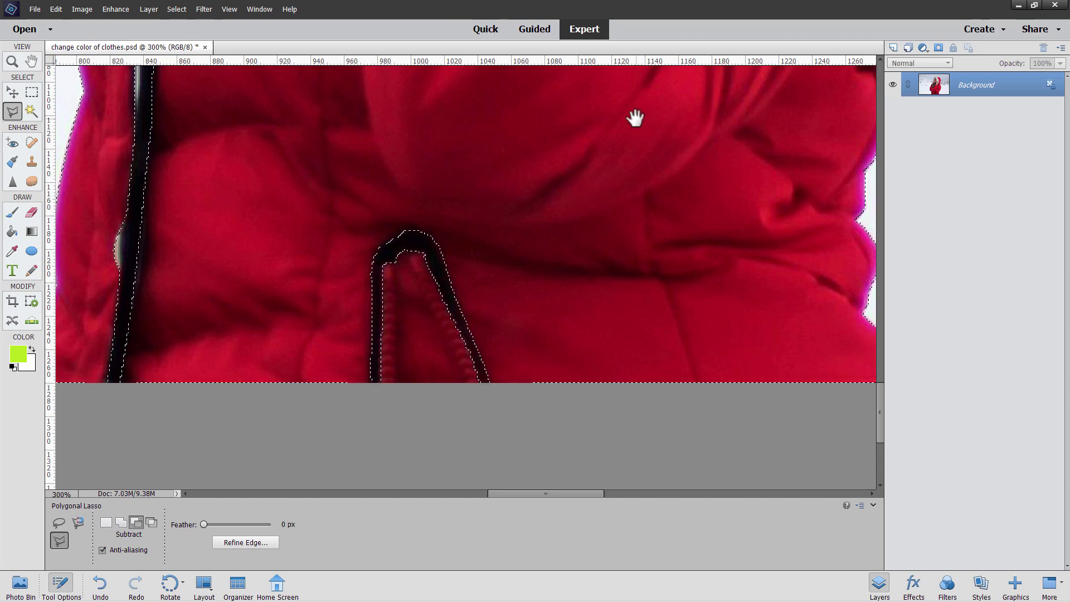
Subtract the black logo badge on the near sleeve from the jacket selection with the Polygonal Lasso
mouse_move(635, 115)
left_mouse_down()
mouse_move(560, 254)
mouse_move(409, 413)
mouse_move(349, 448)
left_mouse_up()
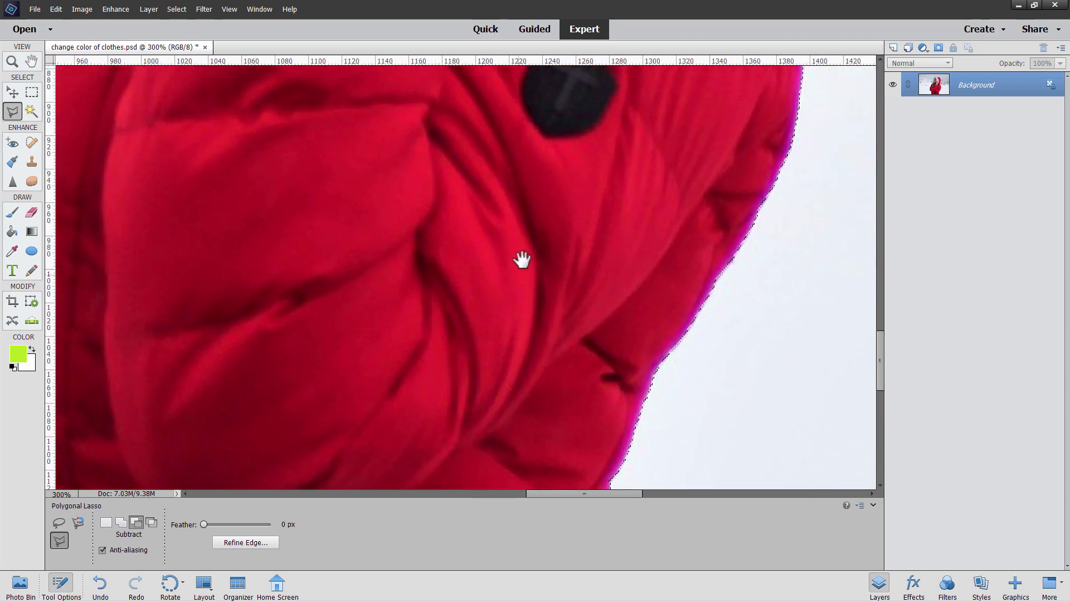
left_click_drag(520, 258, 468, 356)
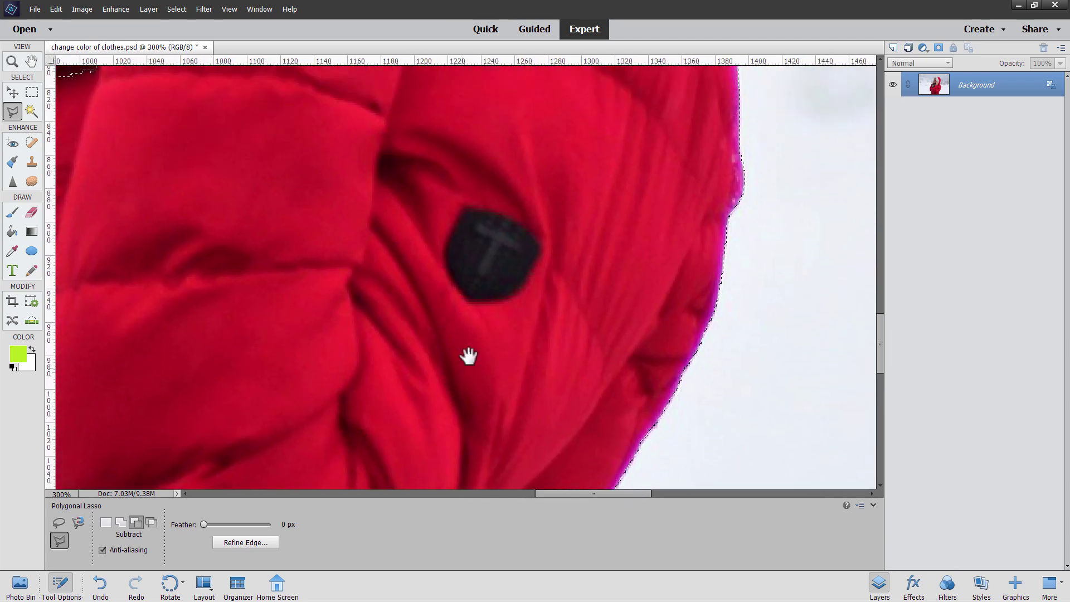
left_click(463, 208)
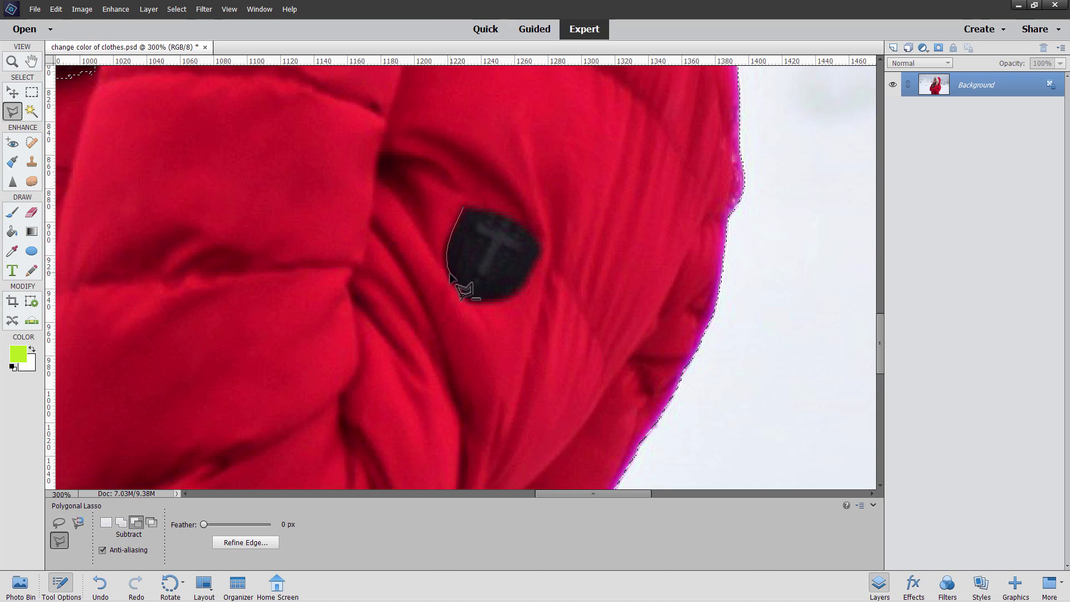
left_click(468, 301)
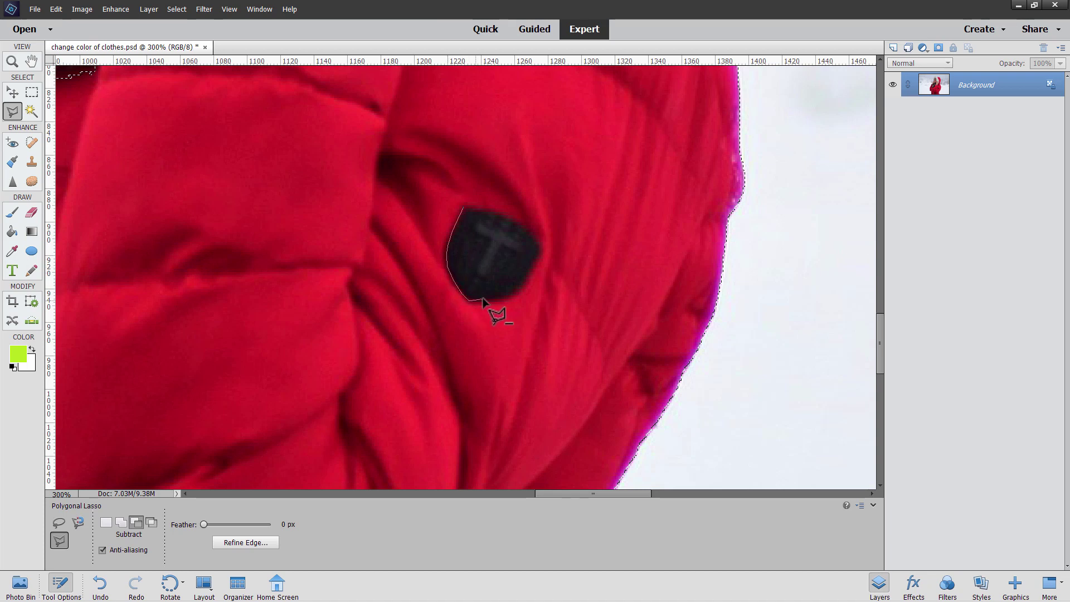
left_click(519, 288)
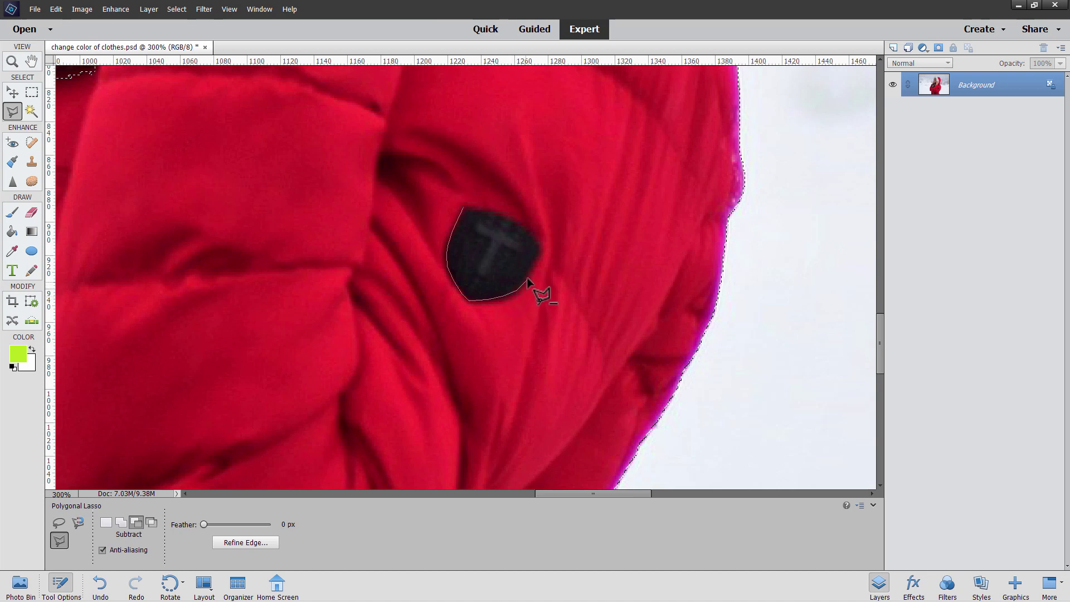
left_click(539, 244)
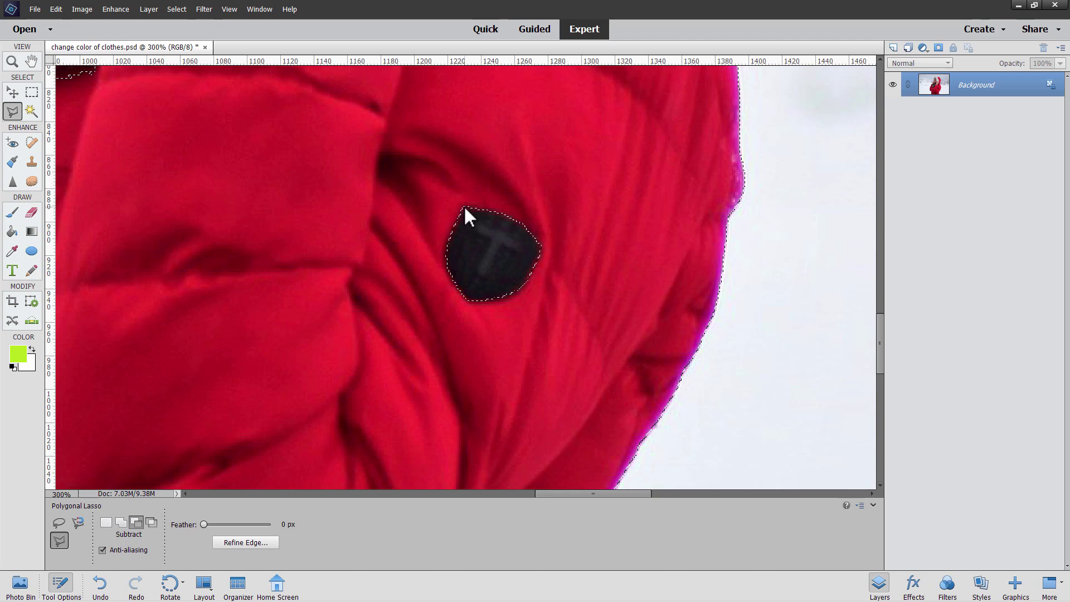
Open the jacket selection in Refine Edge at the hood's fur trim, keeping the Marching Ants view
left_click_drag(282, 210, 661, 303)
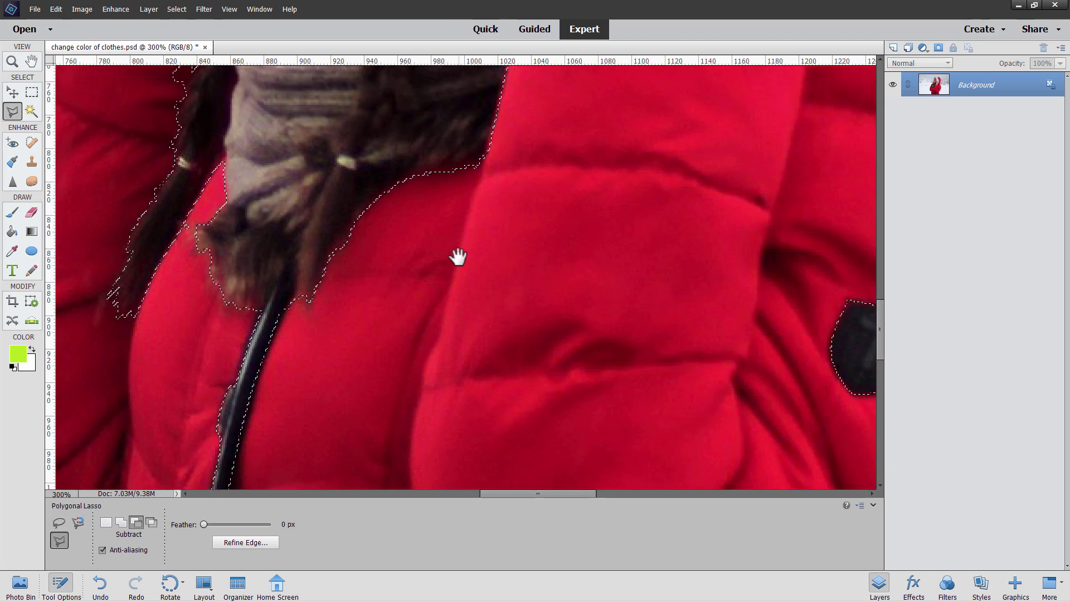
key("ctrl+0")
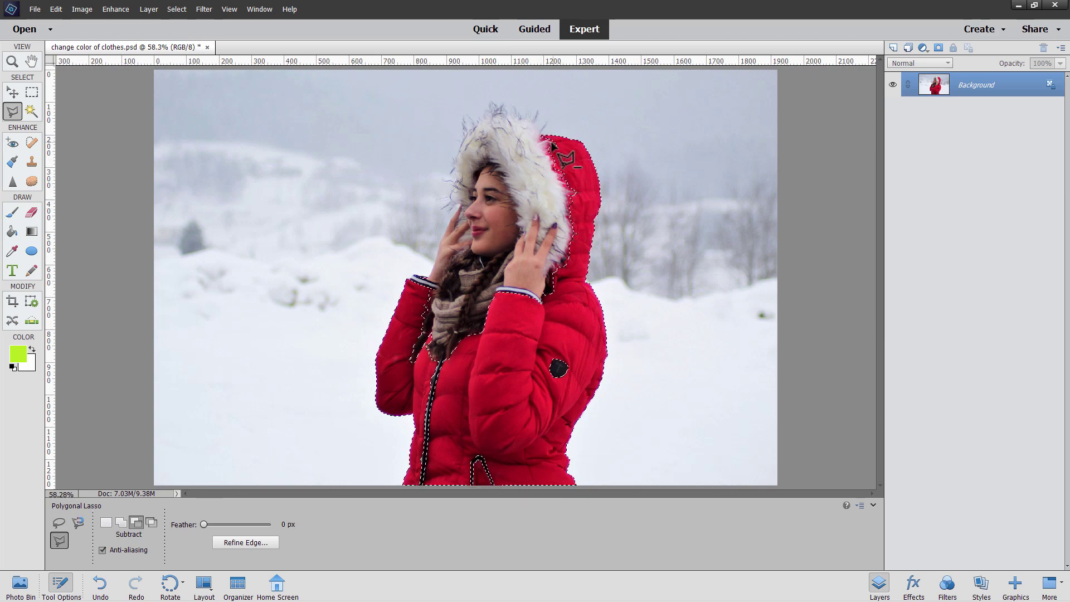
left_click(12, 61)
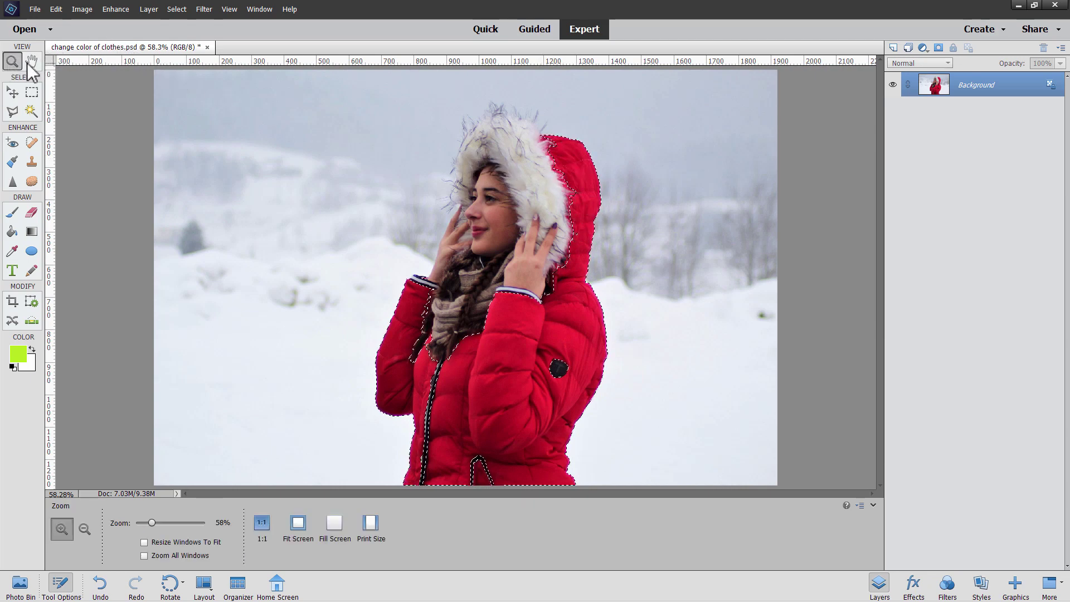
left_click(561, 167)
left_click(561, 167)
left_click_drag(561, 168, 546, 220)
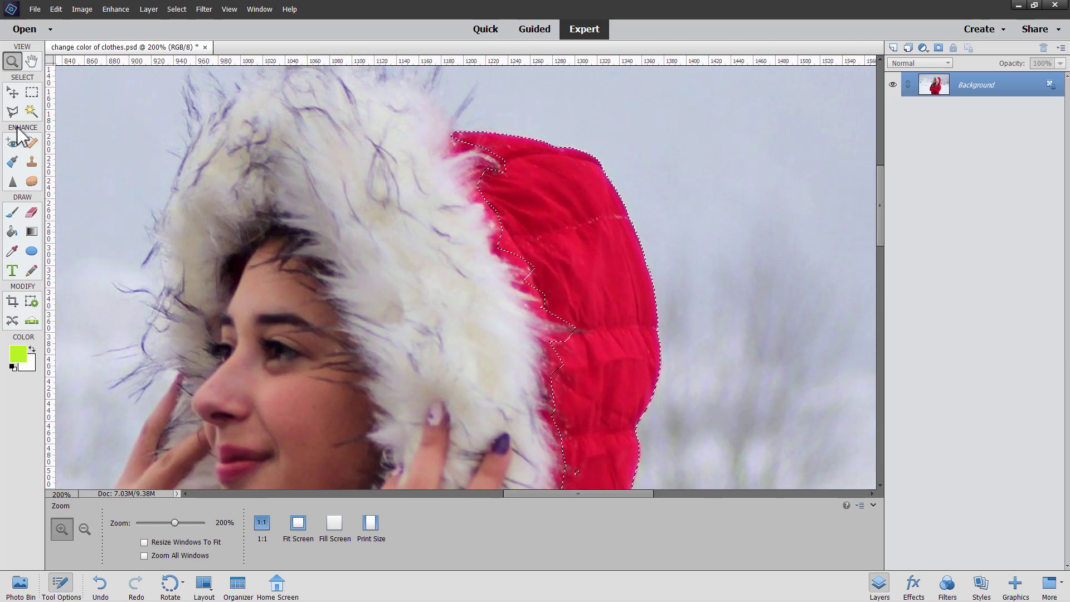
left_click(12, 110)
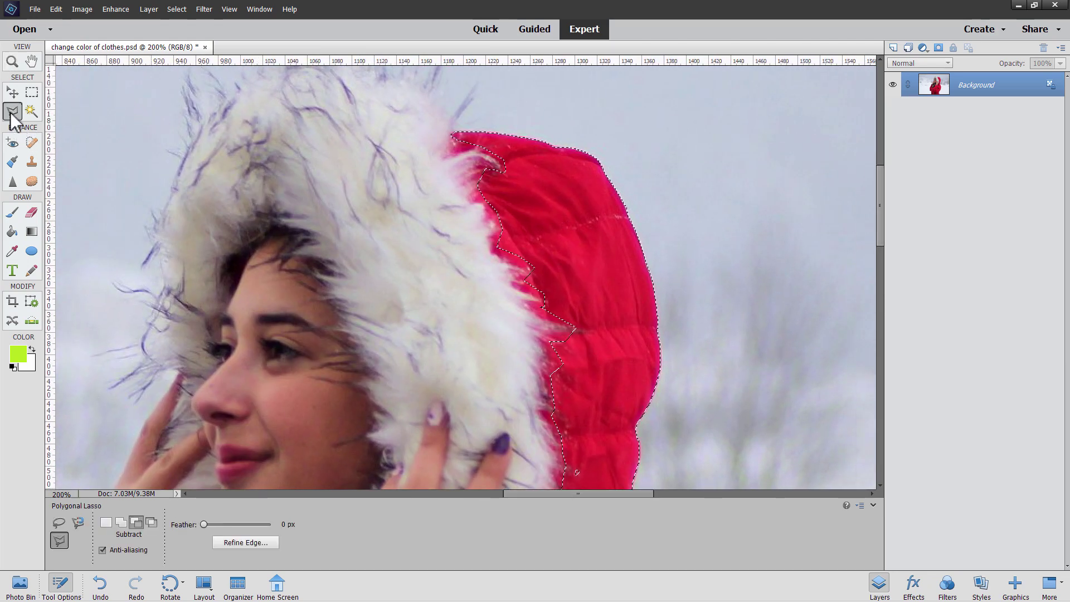
left_click(239, 543)
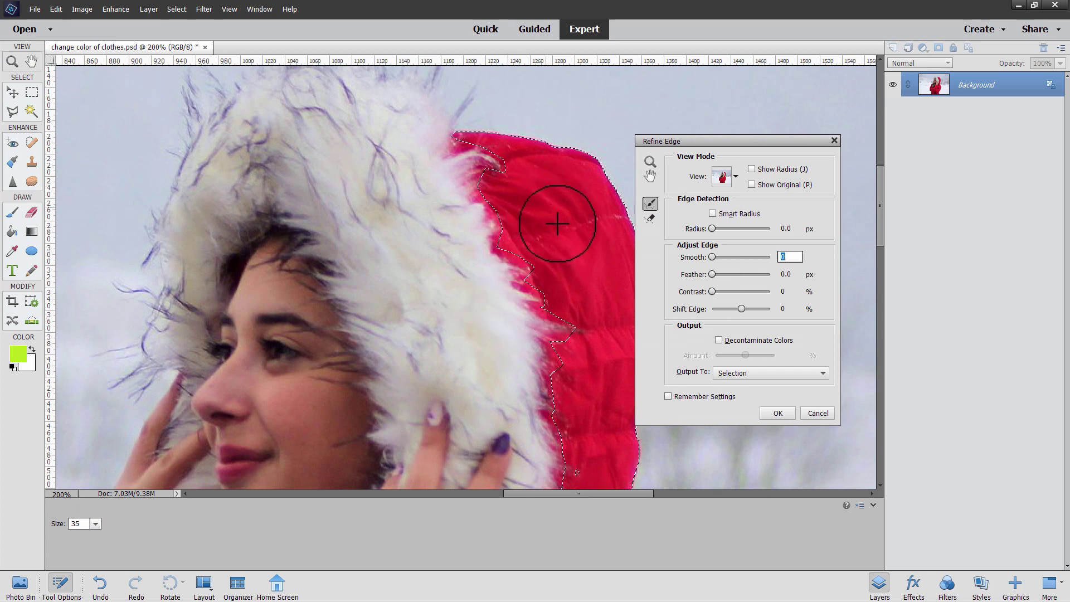
left_click(735, 177)
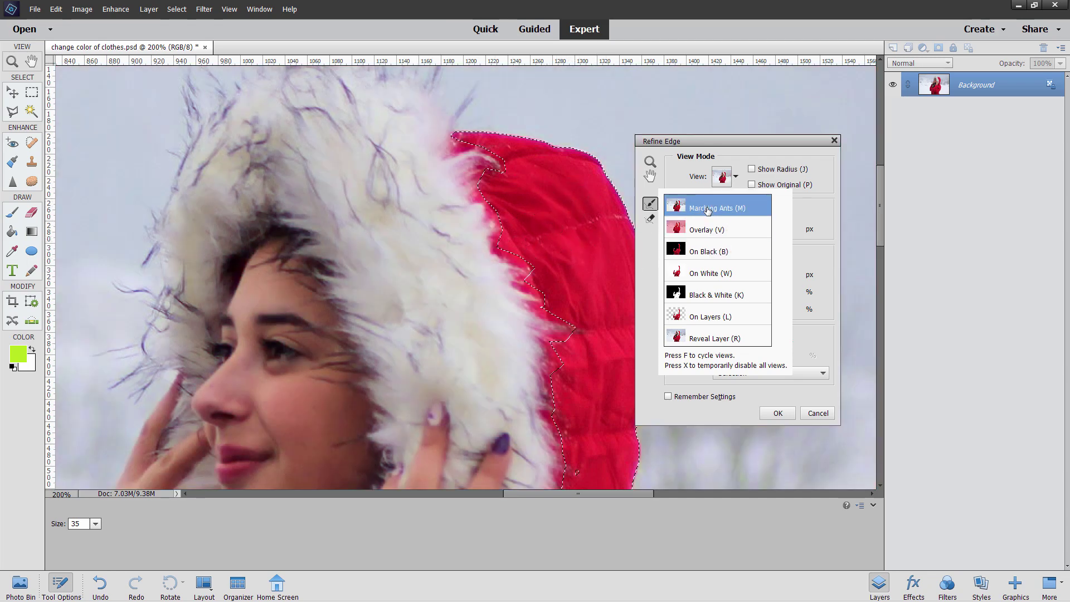
left_click(515, 185)
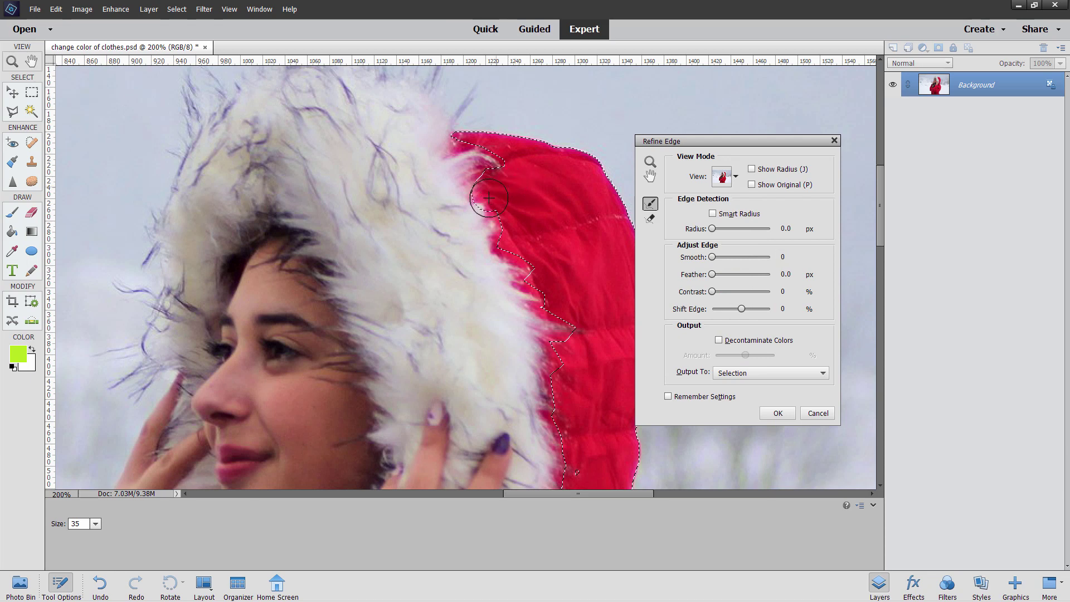
Refine the selection edge along the hood's fur trim, from its tip down to the collar, with the size 35 Refine Radius brush
left_click_drag(489, 198, 510, 210)
mouse_move(500, 265)
left_mouse_down()
mouse_move(469, 262)
mouse_move(499, 252)
mouse_move(522, 274)
mouse_move(515, 306)
mouse_move(515, 296)
mouse_move(559, 302)
mouse_move(573, 288)
mouse_move(557, 294)
mouse_move(589, 321)
mouse_move(546, 311)
mouse_move(603, 337)
mouse_move(545, 344)
mouse_move(603, 368)
mouse_move(552, 367)
mouse_move(590, 396)
mouse_move(552, 395)
mouse_move(560, 426)
left_mouse_up()
mouse_move(487, 184)
left_mouse_down()
mouse_move(532, 191)
mouse_move(497, 160)
mouse_move(567, 186)
mouse_move(560, 168)
mouse_move(467, 148)
mouse_move(528, 162)
left_mouse_up()
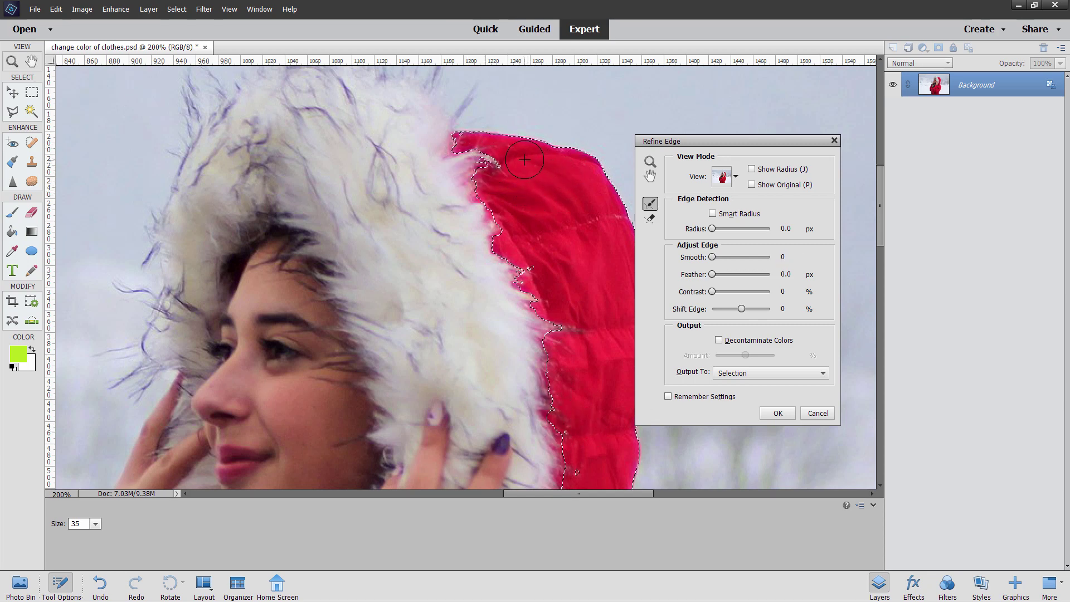
key("space")
left_click_drag(567, 288, 477, 218)
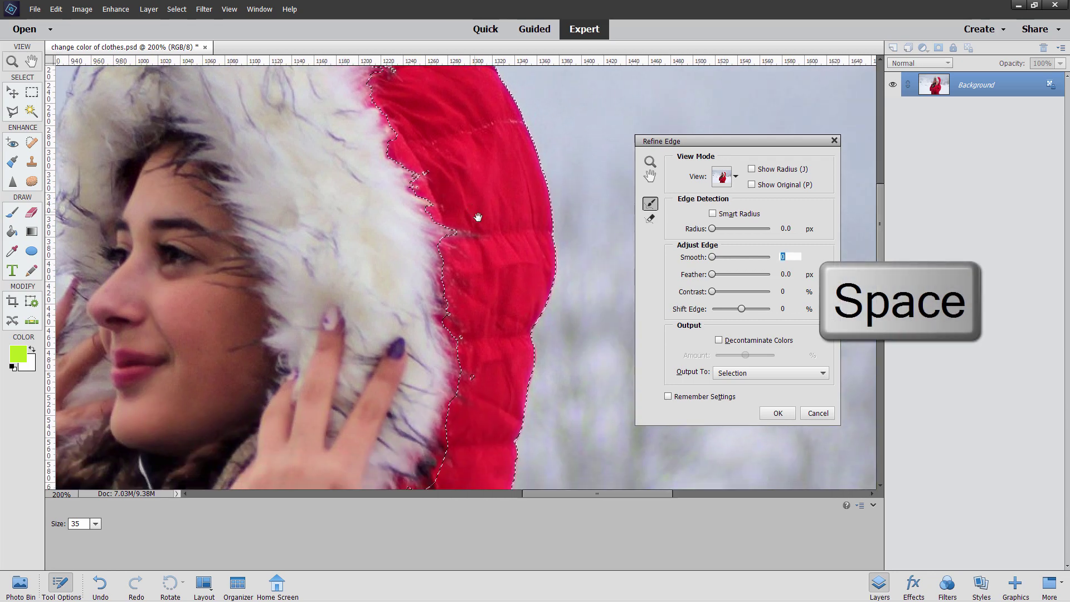
mouse_move(481, 350)
left_mouse_down()
mouse_move(459, 341)
mouse_move(488, 379)
mouse_move(488, 389)
mouse_move(459, 379)
mouse_move(479, 422)
mouse_move(452, 413)
mouse_move(461, 450)
mouse_move(435, 435)
mouse_move(453, 474)
mouse_move(437, 467)
mouse_move(492, 447)
mouse_move(480, 449)
mouse_move(490, 410)
mouse_move(528, 351)
left_mouse_up()
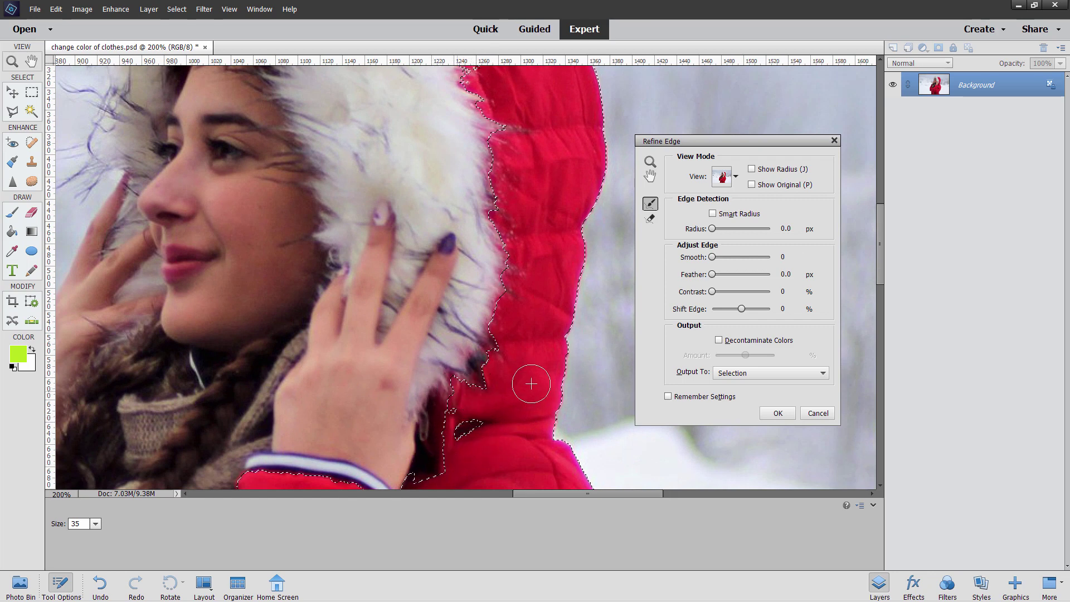
Erase the refinement over the dark fold in the red fabric just below the fur trim, and return to the Refine Radius brush
left_click(651, 219)
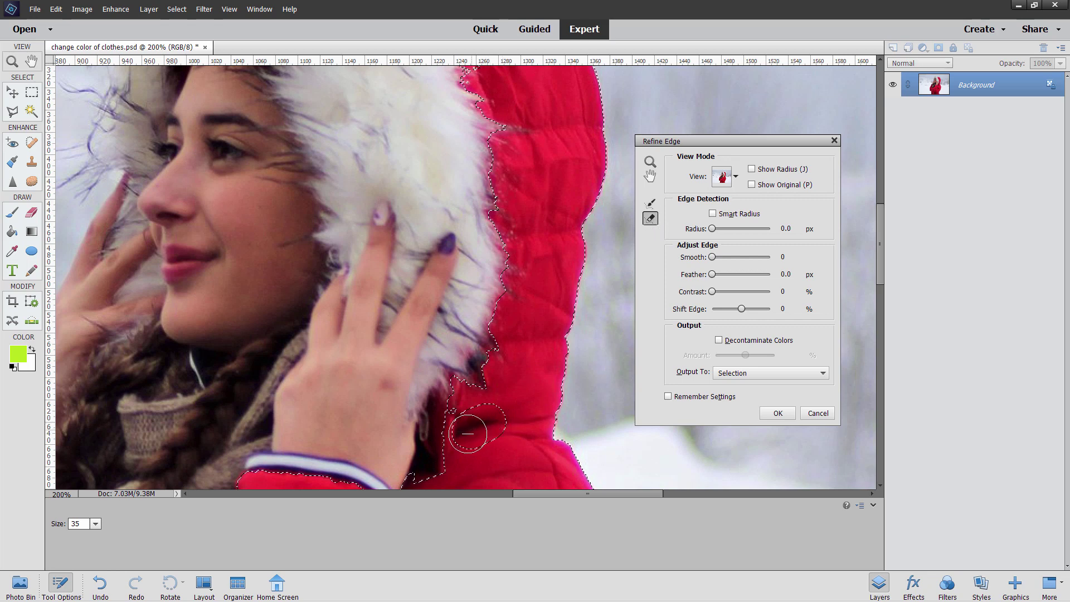
mouse_move(502, 448)
left_mouse_down()
mouse_move(534, 380)
mouse_move(508, 413)
left_mouse_up()
left_click(649, 204)
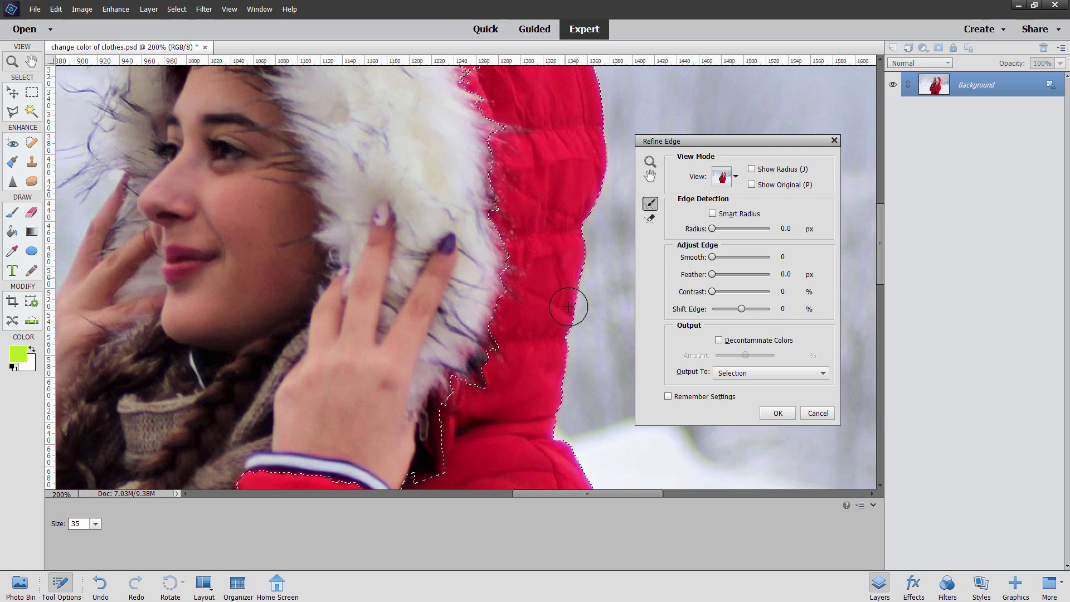
Refine the selection edge where the scarf and braids meet the far sleeve and the jacket front
left_click_drag(290, 358, 525, 254)
left_click_drag(362, 438, 444, 310)
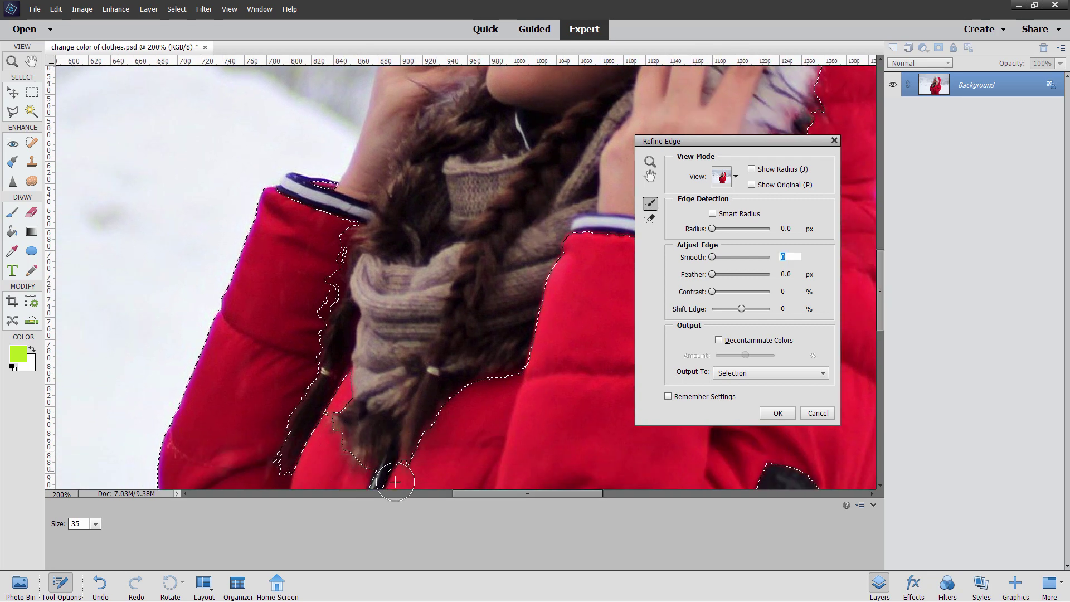
key("e")
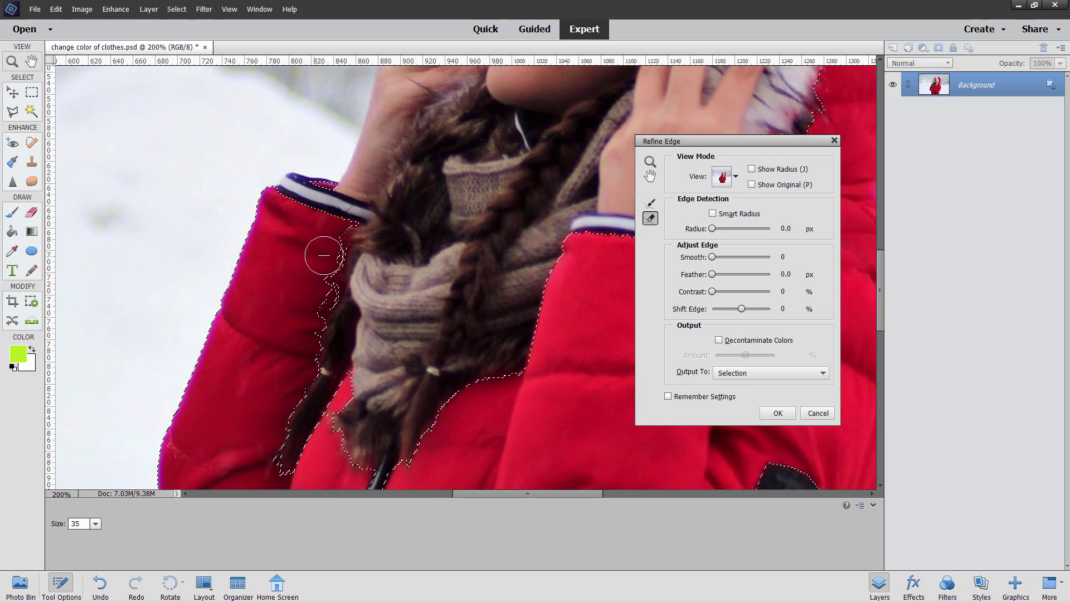
key("e")
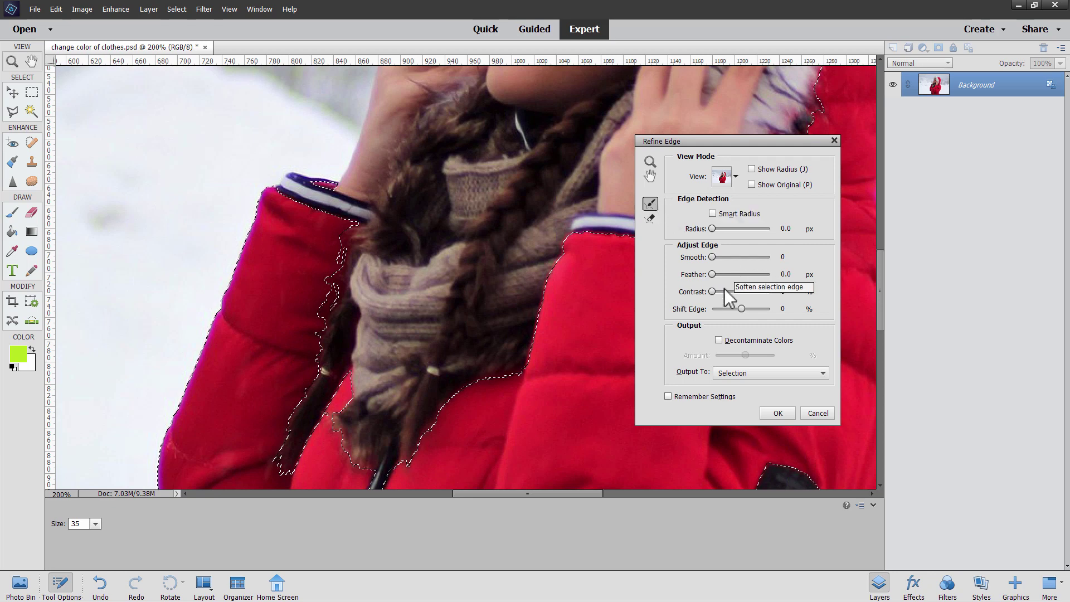
Output the refined selection to a new layer with layer mask and check the cut-out jacket with the Background shown and hidden
left_click(773, 374)
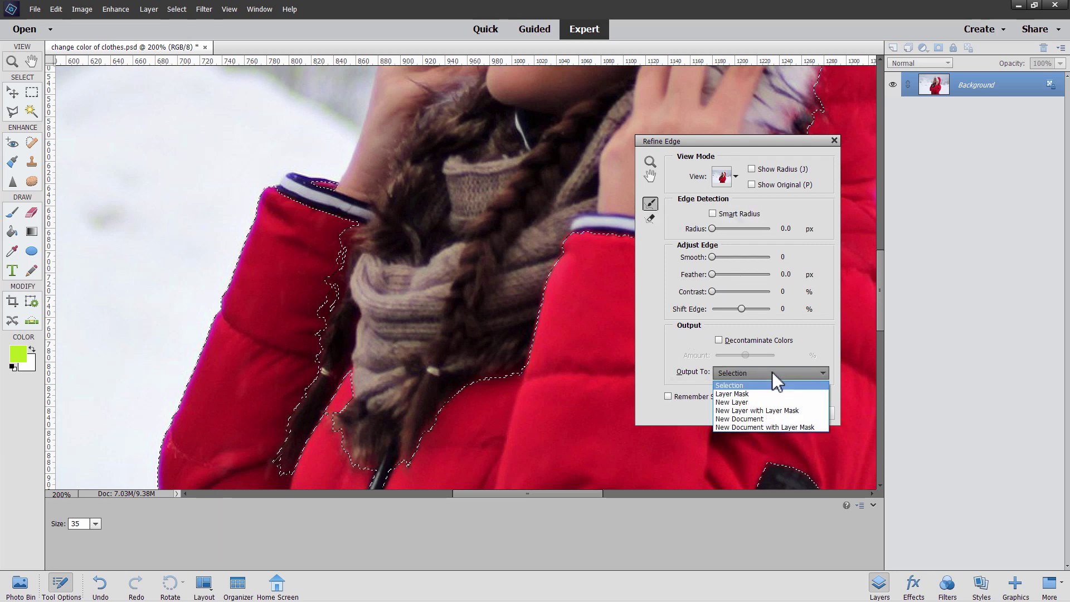
left_click(758, 410)
left_click(778, 410)
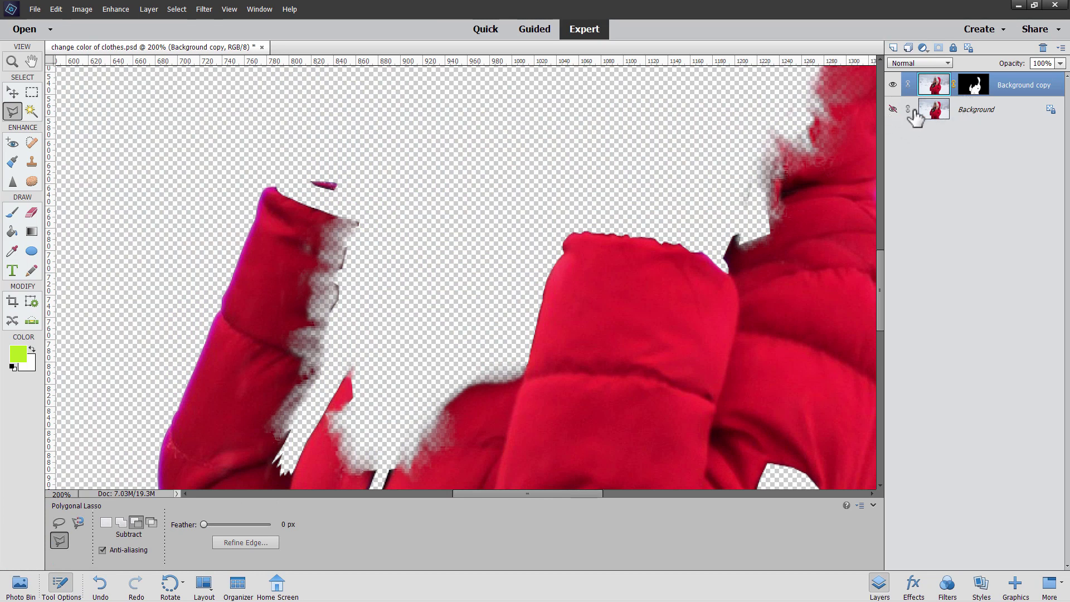
left_click(894, 112)
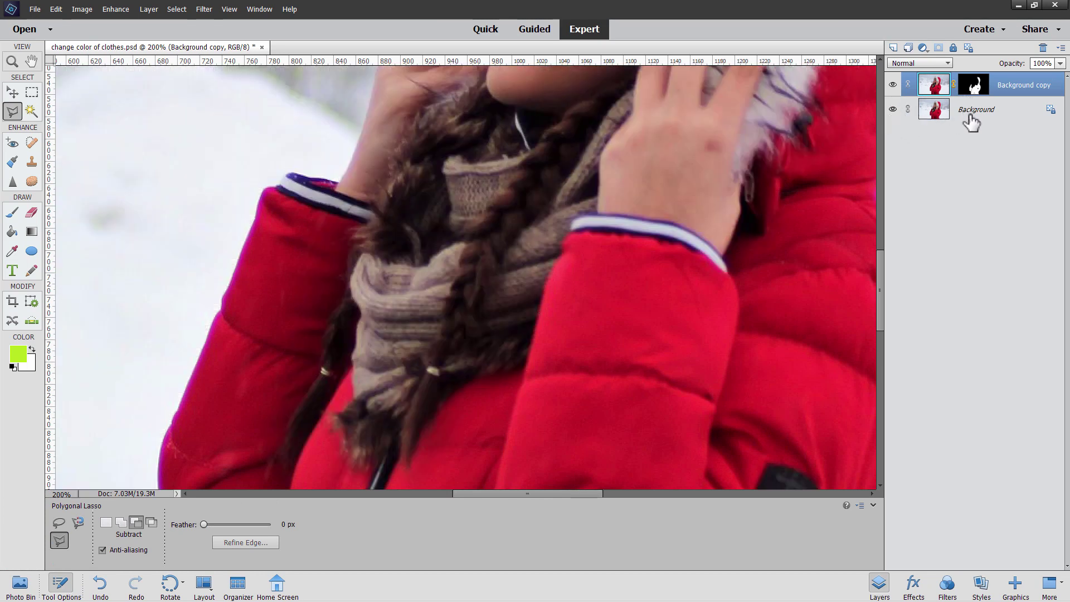
left_click(894, 111)
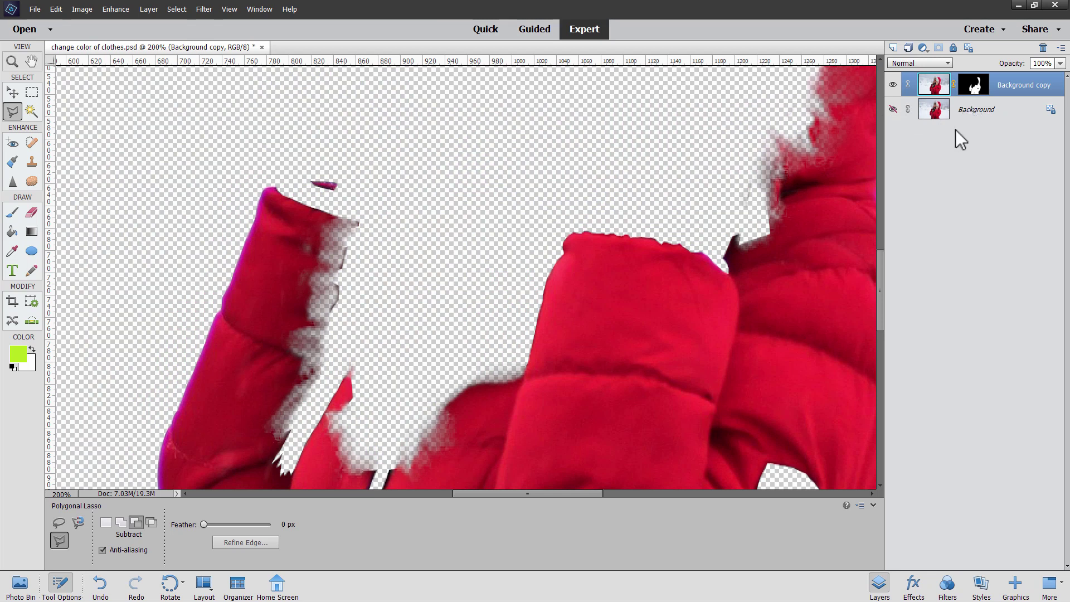
key("ctrl+0")
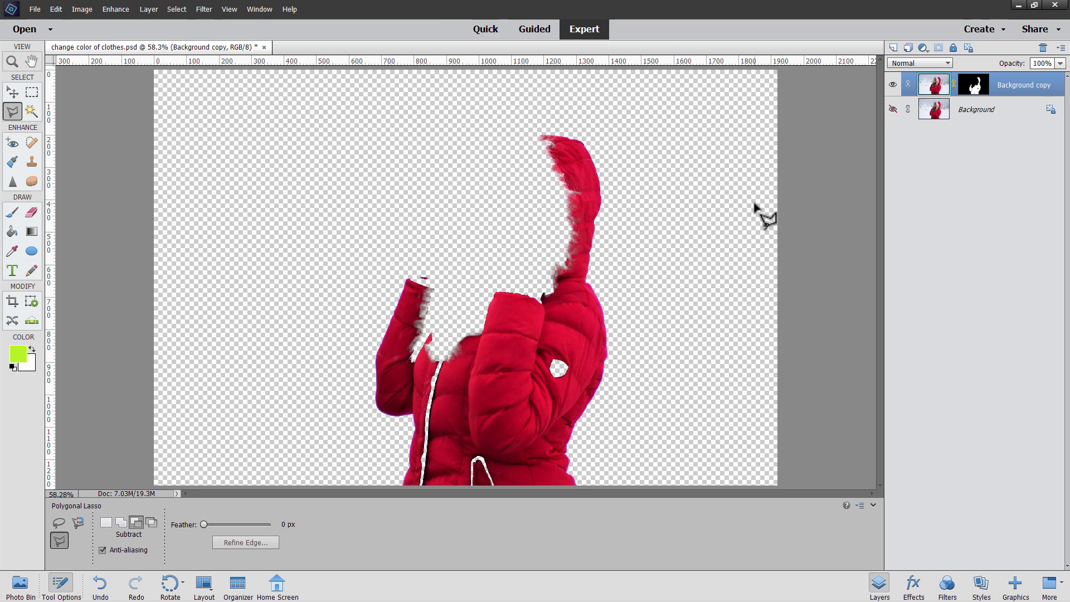
Add an empty layer on top and fill it with the lime green foreground color #b7e41f using the Paint Bucket
left_click(894, 48)
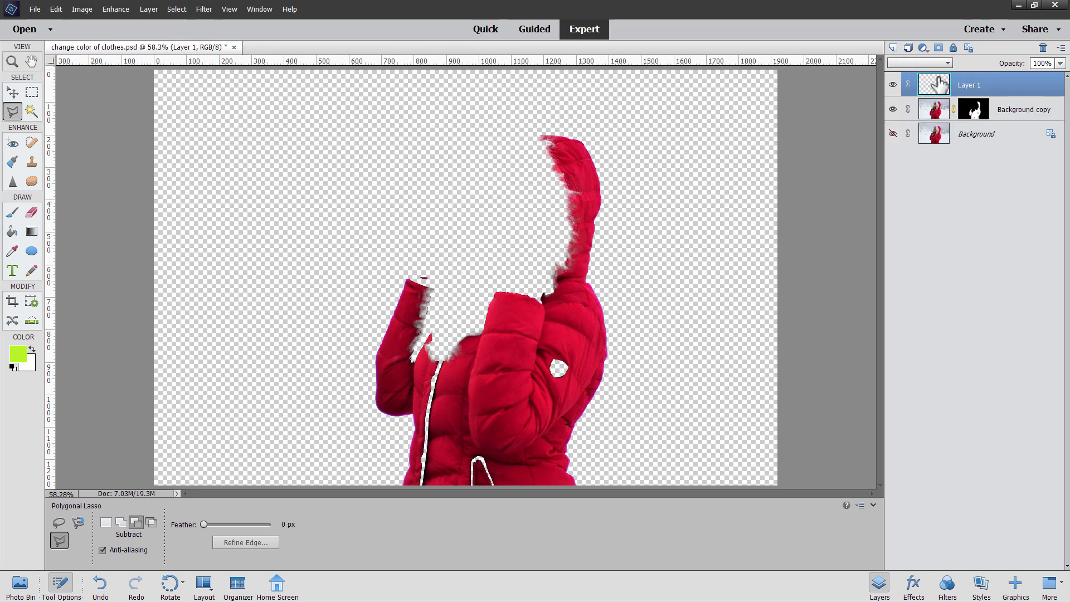
left_click(18, 355)
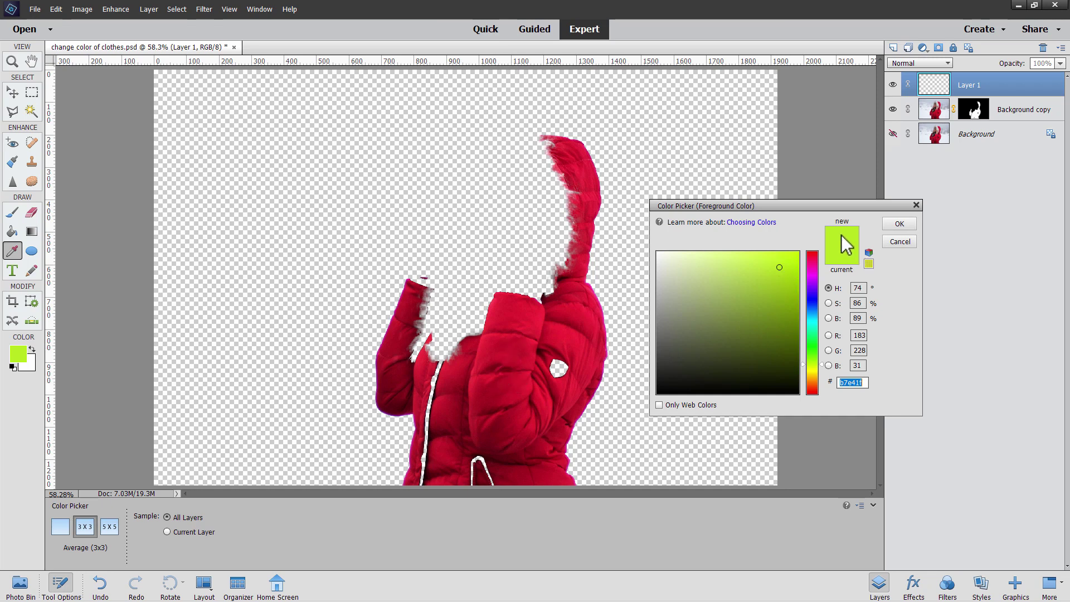
left_click(894, 243)
key("l")
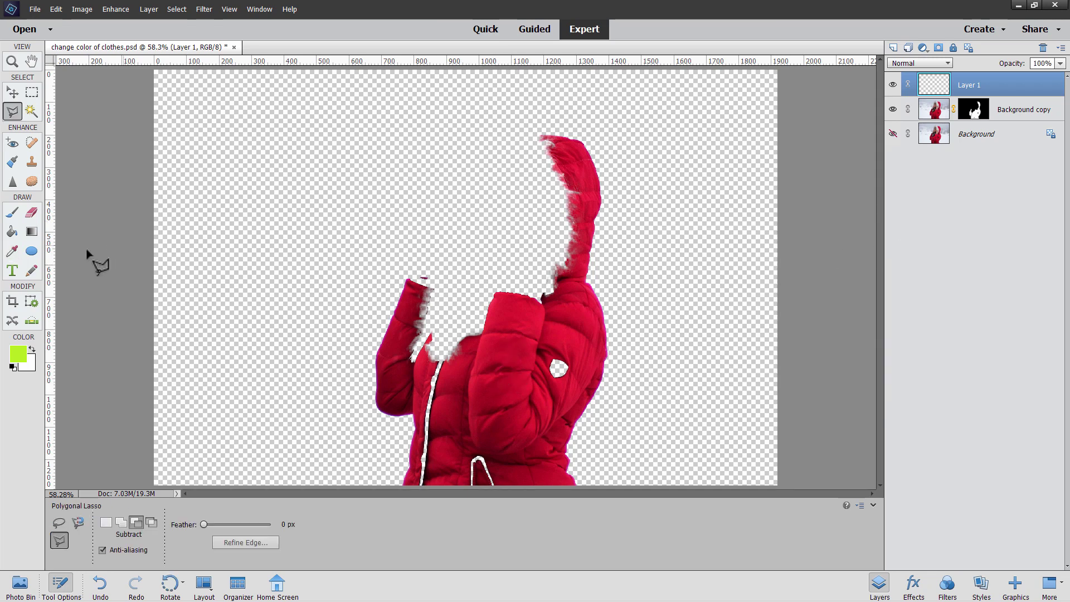
left_click(13, 233)
left_click(262, 247)
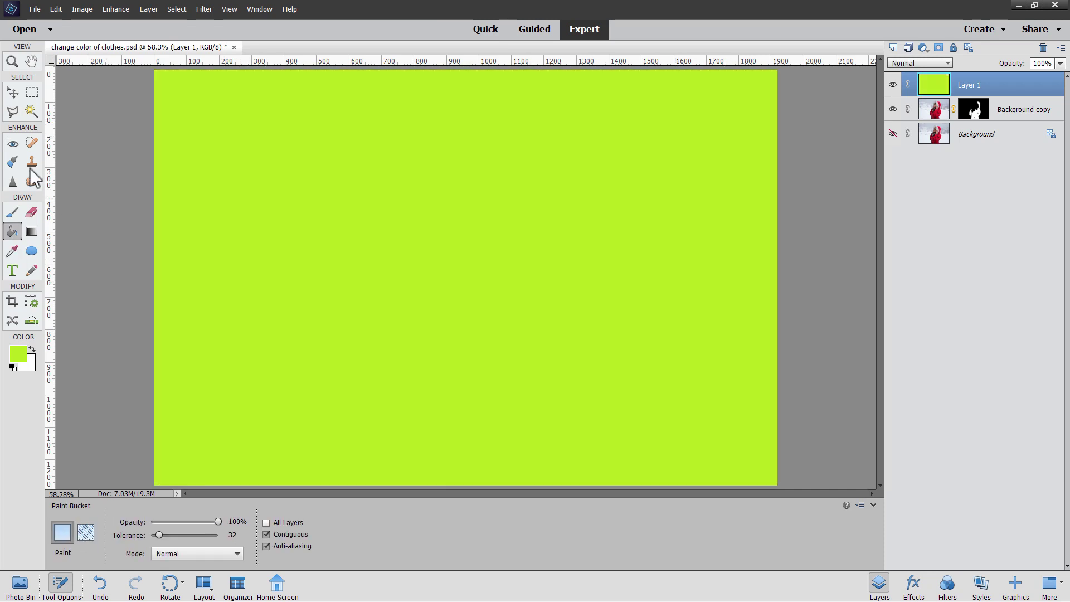
Move the jacket layer mask from the Background copy layer to the lime green Layer 1
left_click(12, 93)
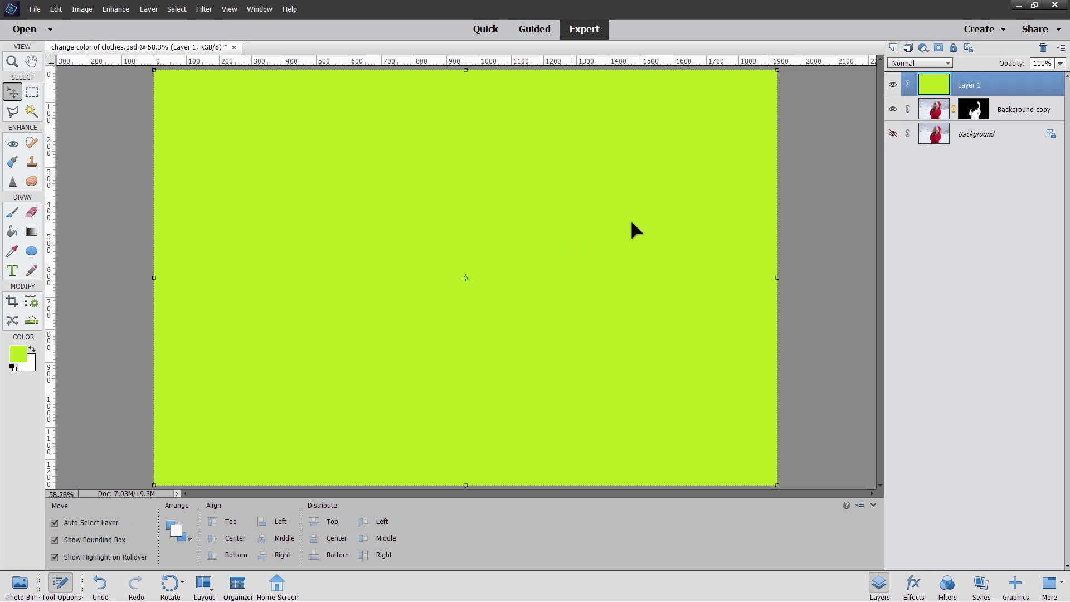
left_click(973, 111)
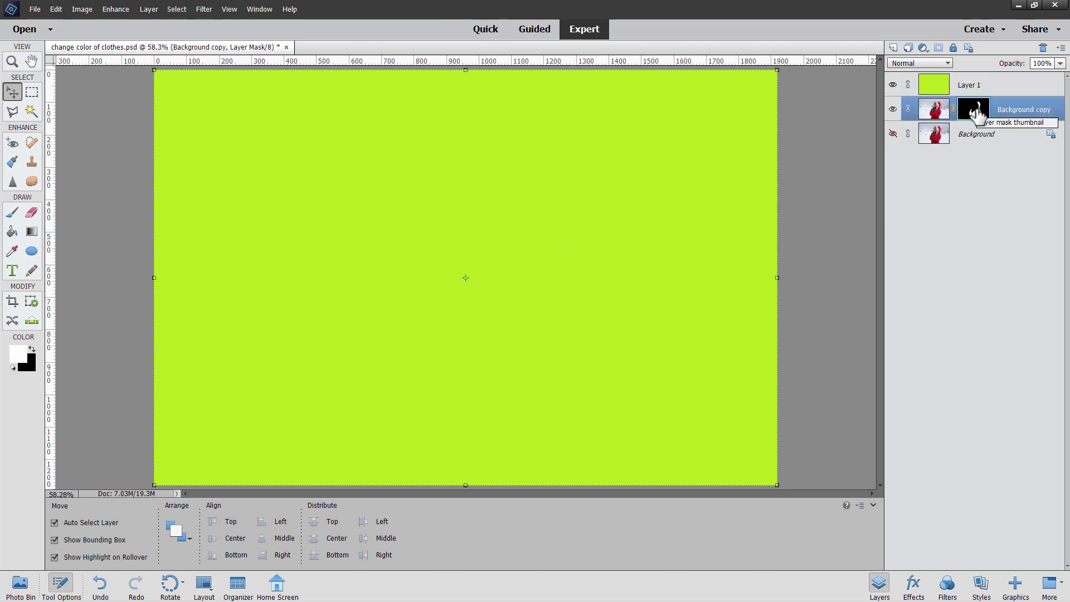
left_click_drag(973, 113, 972, 95)
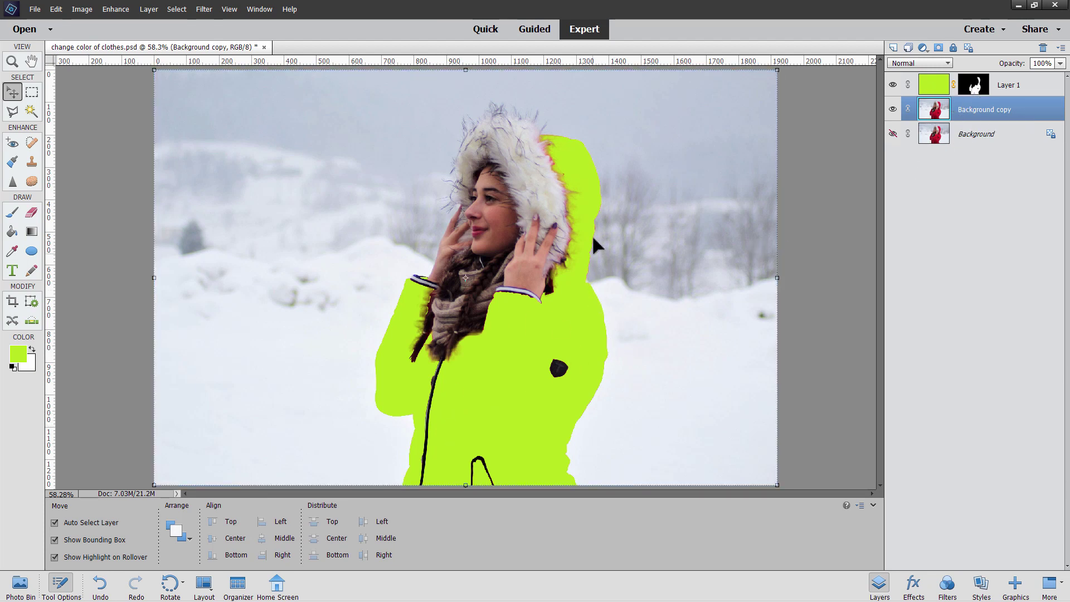
Set the blend mode of the masked lime green layer to Color
key("ctrl+a")
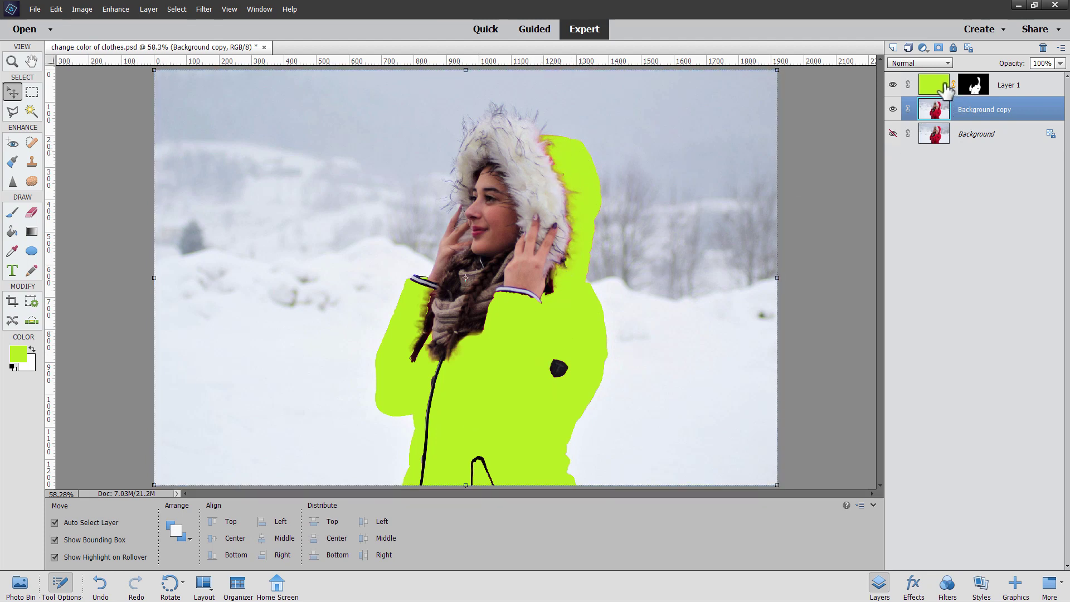
left_click(972, 86)
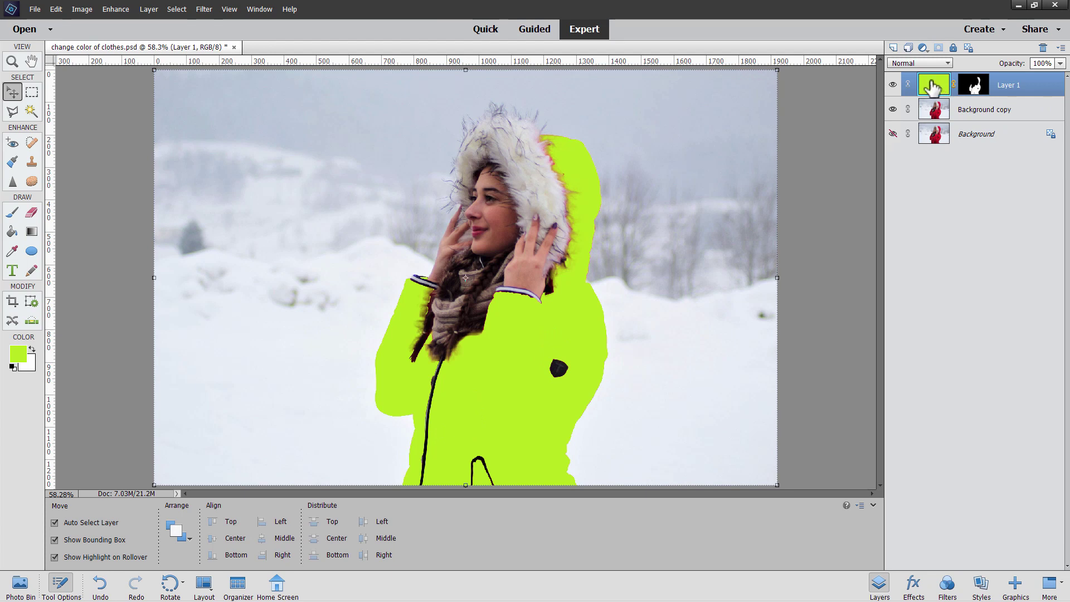
left_click(912, 64)
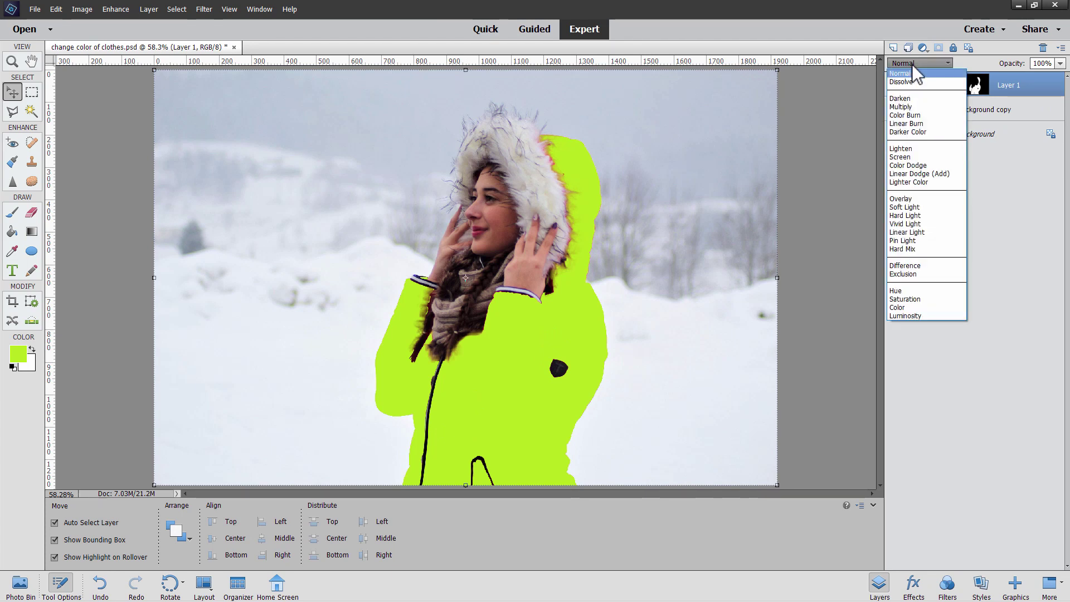
left_click(914, 307)
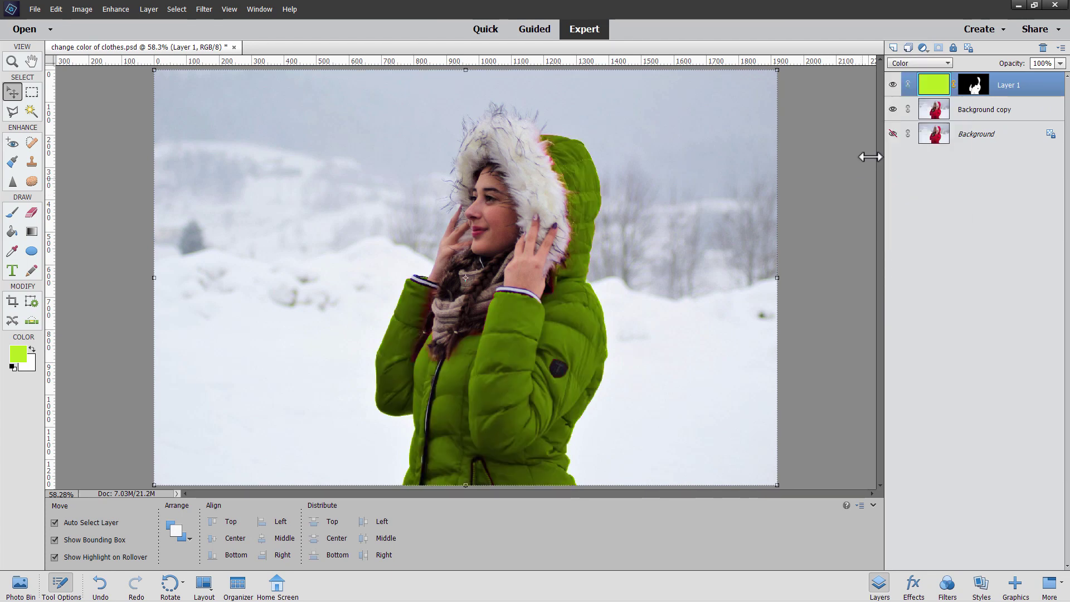
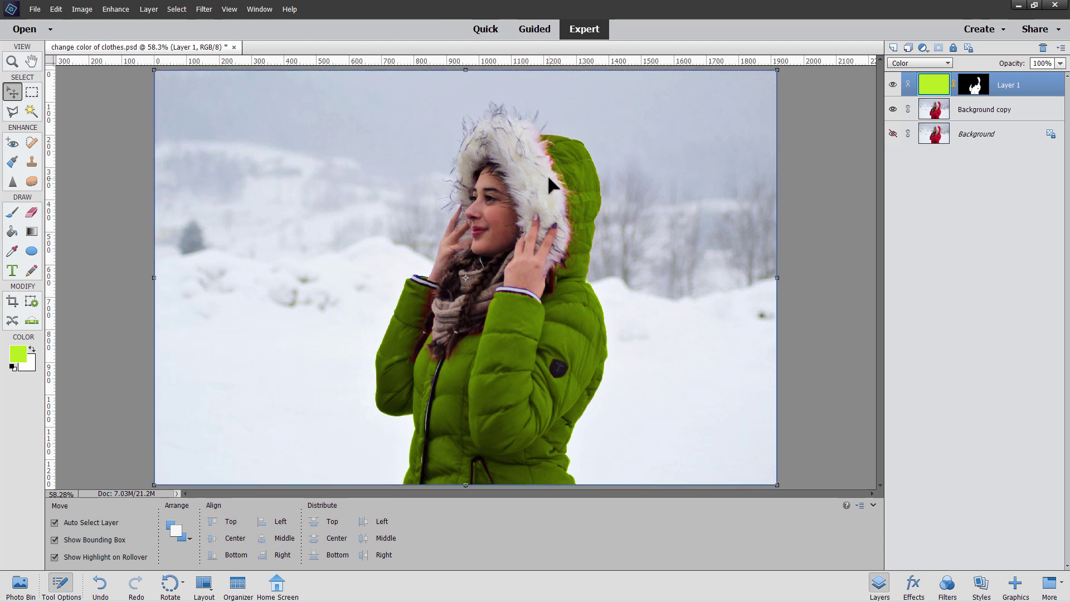
Set up the Sponge tool on the Background copy layer in Desaturate mode with a 20 px brush at the hood
left_click(979, 109)
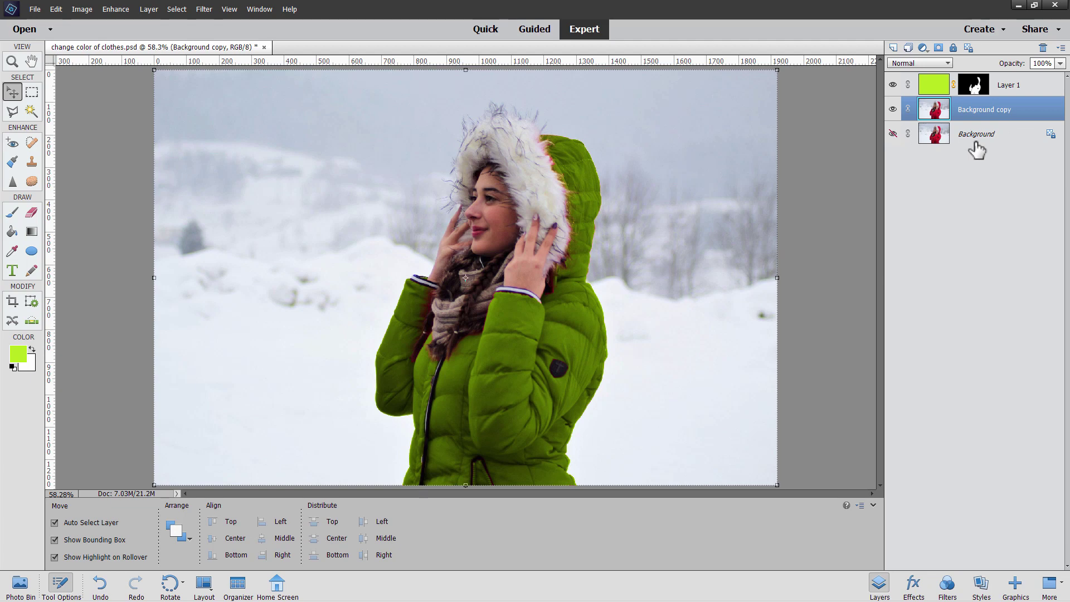
left_click(12, 61)
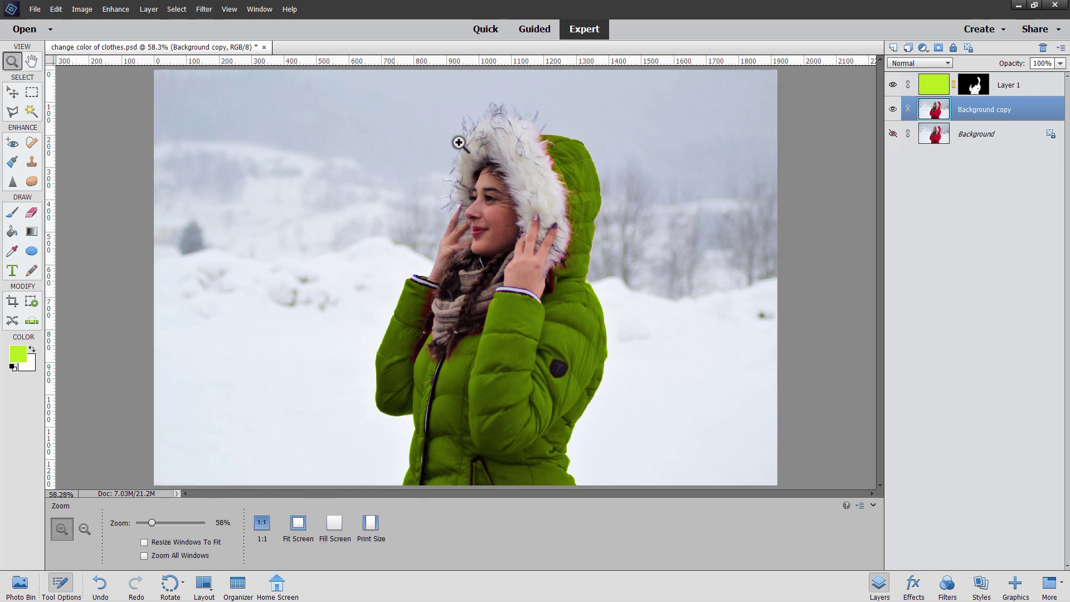
left_click(554, 164)
left_click(555, 164)
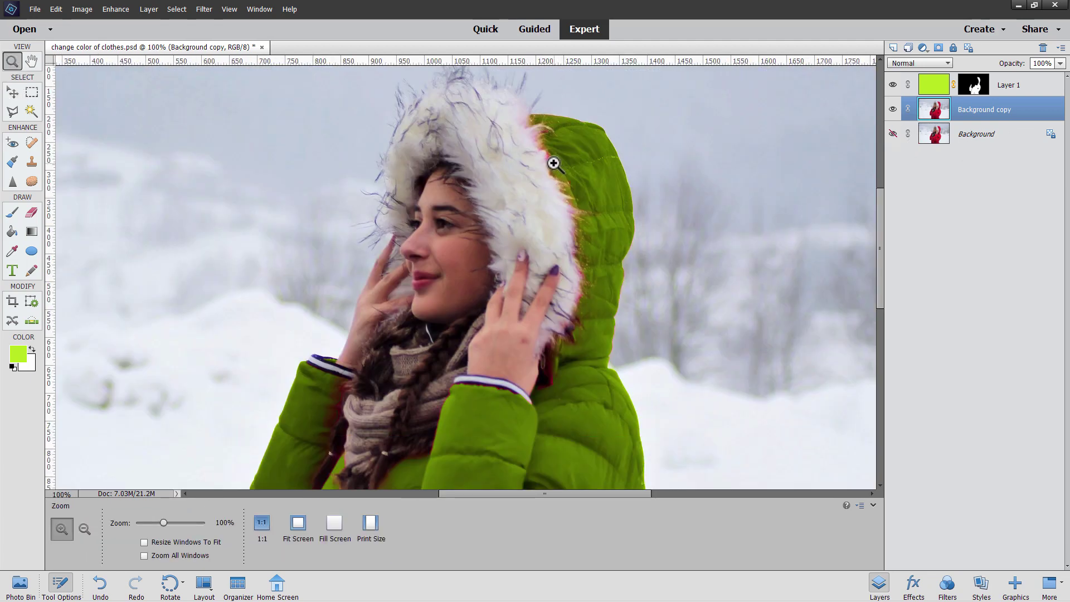
left_click(552, 162)
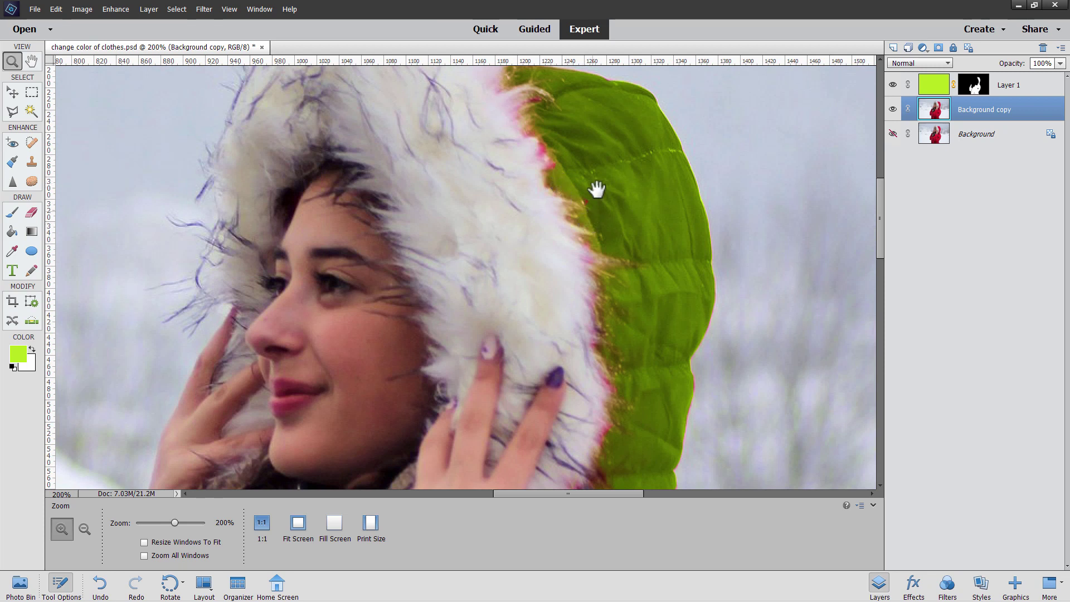
left_click_drag(595, 189, 615, 259)
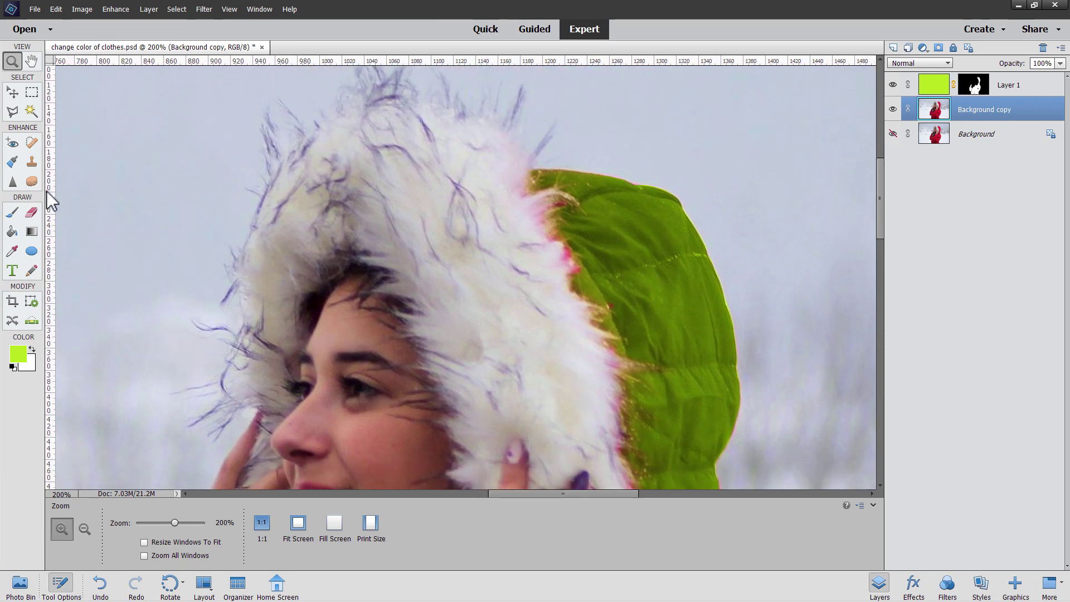
left_click(31, 181)
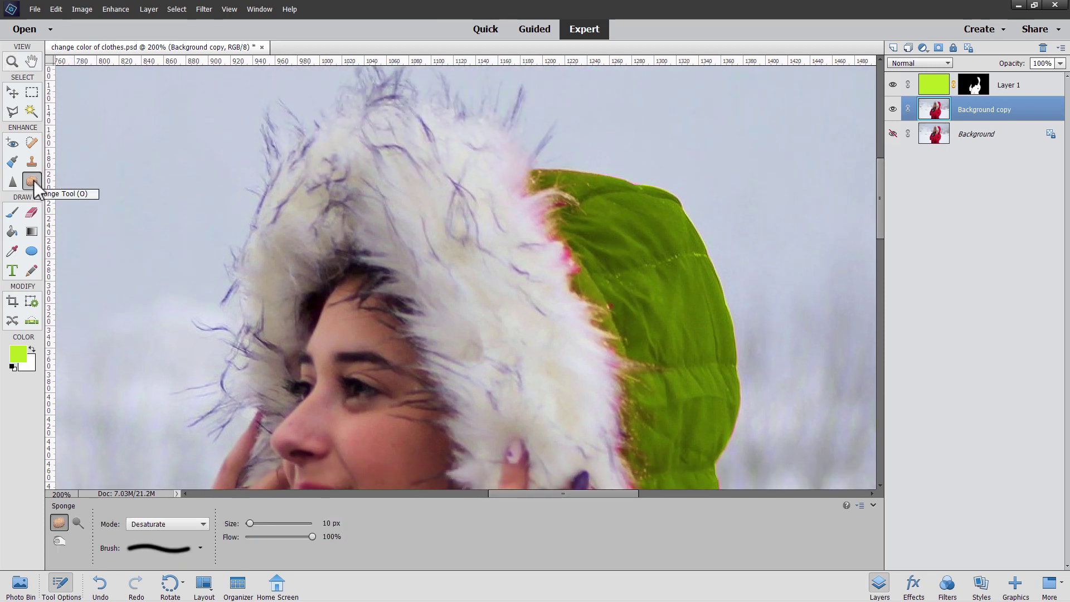
left_click(77, 522)
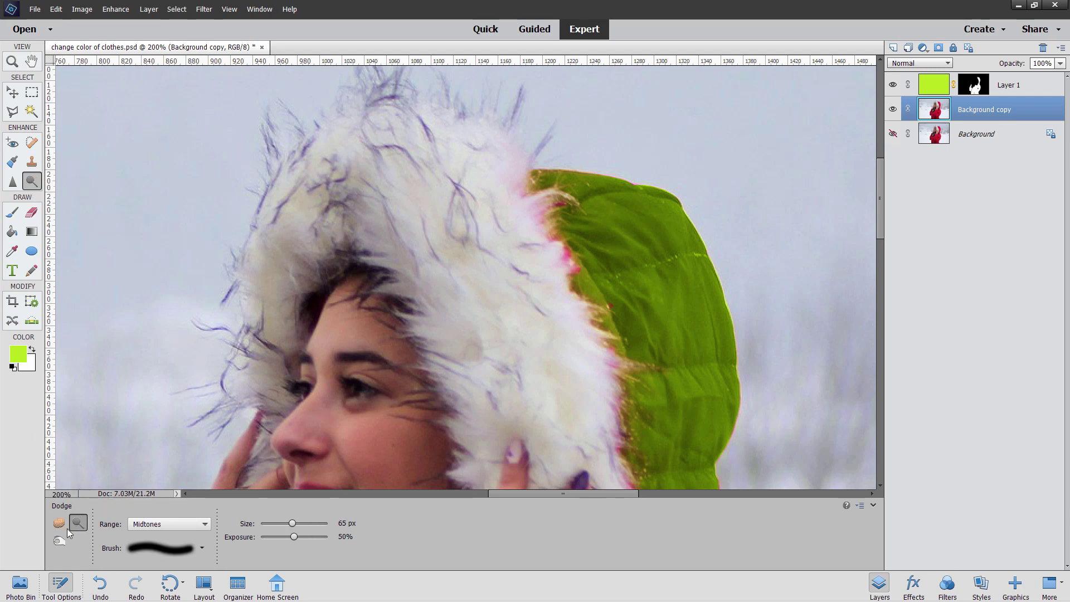
left_click(59, 524)
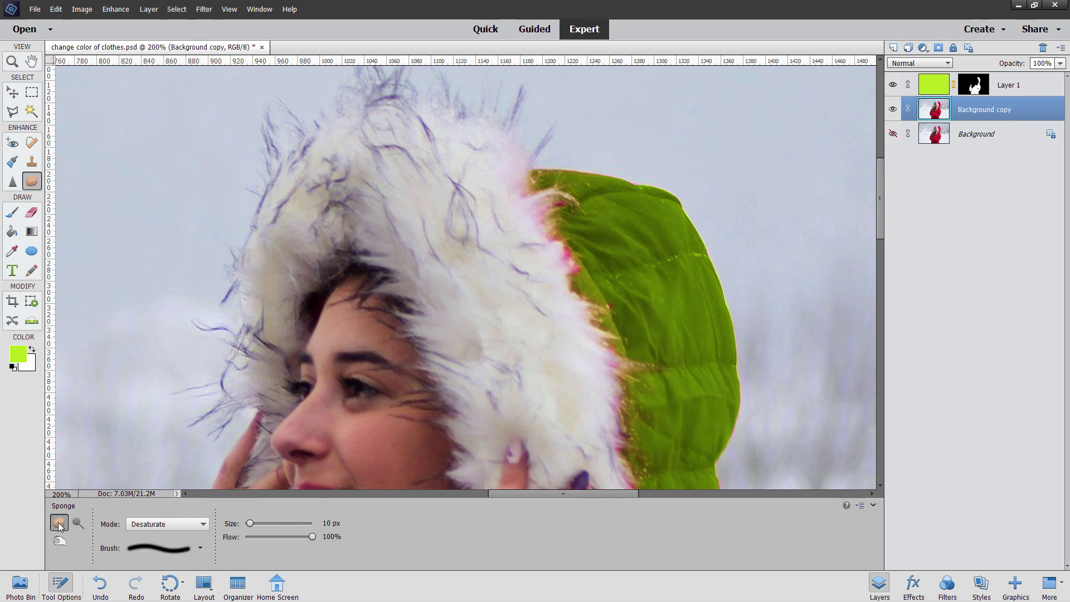
left_click(153, 528)
left_click(331, 523)
type("20")
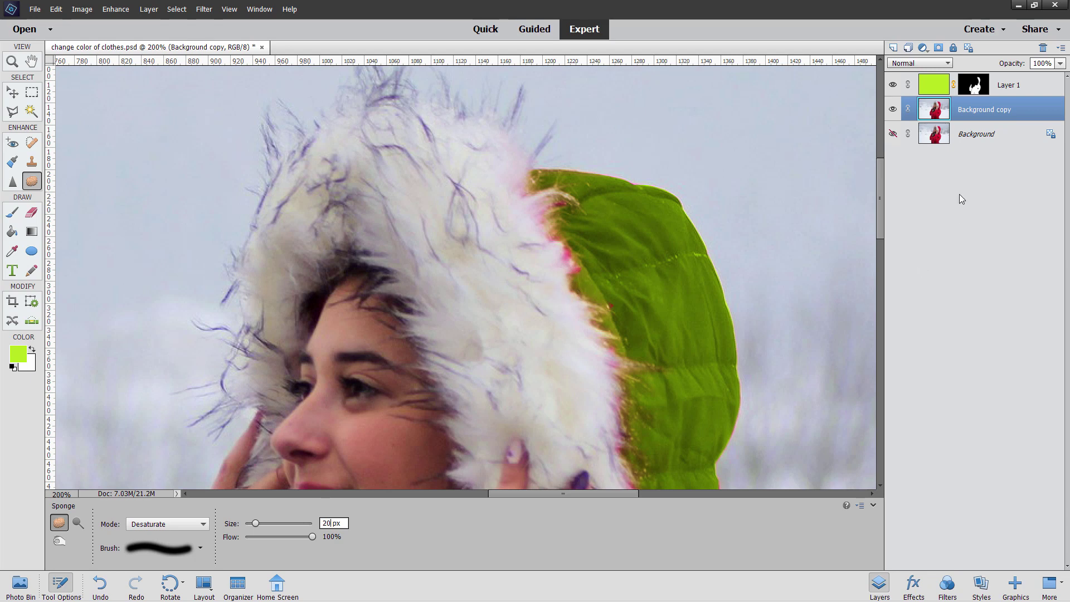
Desaturate the red fringe along the upper part of the hood's fur trim
left_click(550, 223)
mouse_move(560, 206)
left_mouse_down()
mouse_move(523, 225)
mouse_move(562, 201)
mouse_move(542, 221)
mouse_move(578, 252)
mouse_move(556, 234)
mouse_move(554, 246)
mouse_move(579, 266)
mouse_move(561, 240)
mouse_move(575, 285)
mouse_move(580, 276)
mouse_move(594, 302)
mouse_move(571, 288)
mouse_move(630, 313)
mouse_move(615, 300)
mouse_move(600, 316)
mouse_move(612, 288)
mouse_move(601, 320)
mouse_move(590, 312)
mouse_move(603, 304)
mouse_move(546, 214)
mouse_move(555, 201)
mouse_move(590, 195)
mouse_move(539, 181)
mouse_move(522, 193)
mouse_move(539, 164)
mouse_move(535, 193)
mouse_move(560, 197)
mouse_move(530, 193)
mouse_move(541, 207)
mouse_move(528, 198)
mouse_move(587, 208)
mouse_move(563, 237)
mouse_move(571, 259)
left_mouse_up()
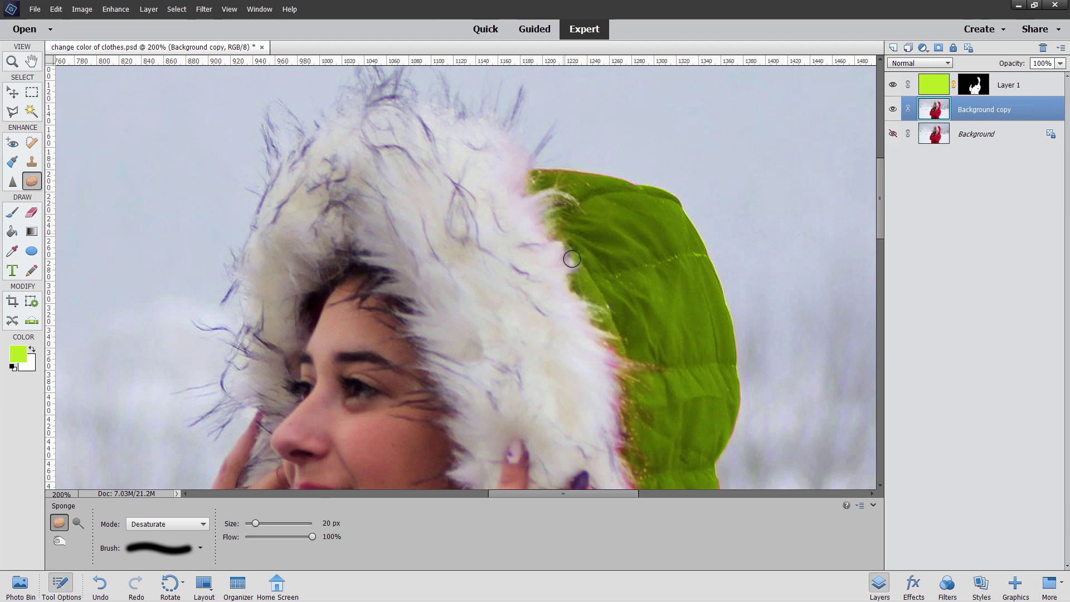
mouse_move(599, 341)
left_mouse_down()
mouse_move(655, 369)
mouse_move(626, 354)
mouse_move(653, 368)
mouse_move(624, 368)
mouse_move(647, 391)
mouse_move(617, 380)
mouse_move(633, 417)
mouse_move(613, 397)
mouse_move(623, 426)
mouse_move(621, 379)
mouse_move(646, 394)
left_mouse_up()
left_click_drag(621, 353, 617, 334)
Desaturate the red fringe along the lower fur trim and the hood's outer edge against the snowy background
left_click_drag(657, 384, 544, 240)
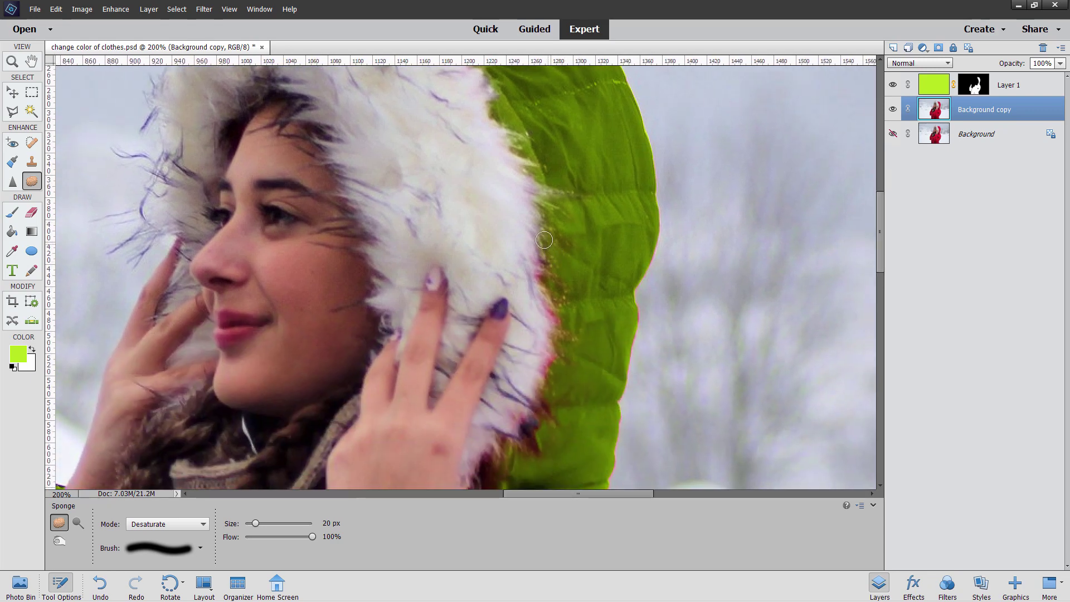
left_click_drag(555, 290, 543, 276)
mouse_move(543, 390)
left_mouse_down()
mouse_move(525, 435)
mouse_move(507, 438)
left_mouse_up()
mouse_move(619, 342)
left_mouse_down()
mouse_move(638, 331)
mouse_move(643, 309)
mouse_move(645, 336)
mouse_move(638, 287)
mouse_move(648, 294)
left_mouse_up()
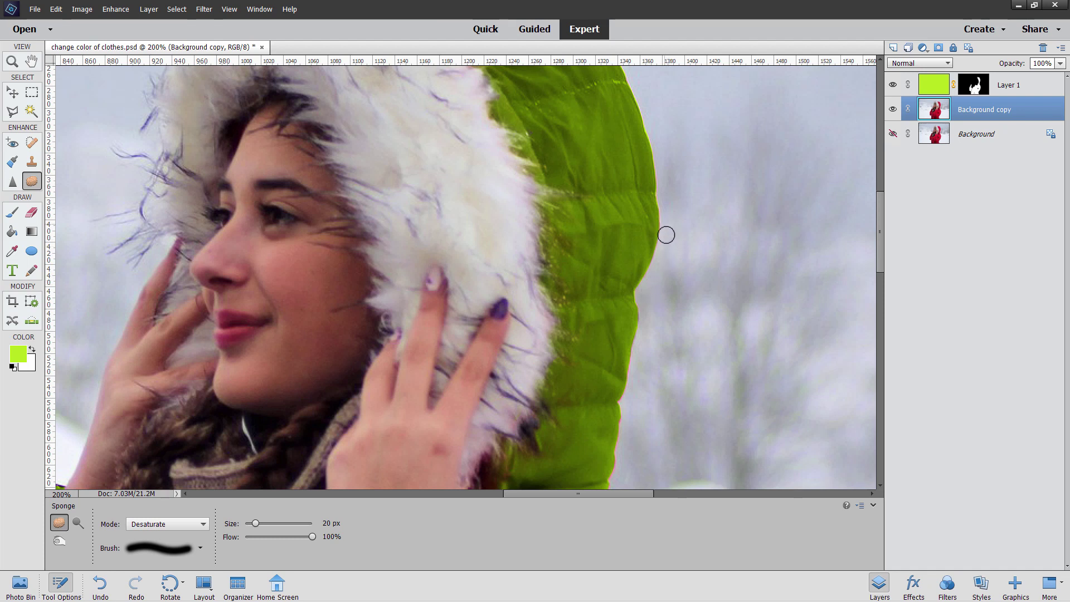
mouse_move(666, 235)
left_mouse_down()
mouse_move(667, 218)
mouse_move(630, 423)
mouse_move(635, 386)
left_mouse_up()
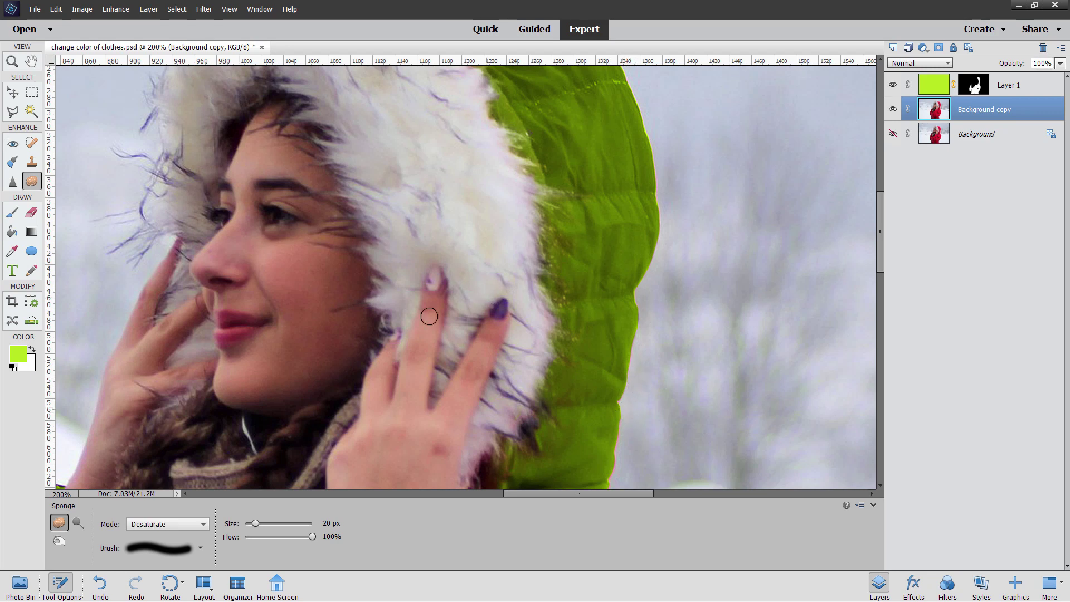
Desaturate the red areas on the inner sleeve beside the scarf and around the hanging braid
left_click_drag(270, 353, 715, 147)
left_click_drag(559, 296, 478, 174)
left_click_drag(483, 217, 472, 194)
mouse_move(394, 217)
left_mouse_down()
mouse_move(375, 195)
mouse_move(396, 200)
mouse_move(393, 237)
mouse_move(385, 185)
left_mouse_up()
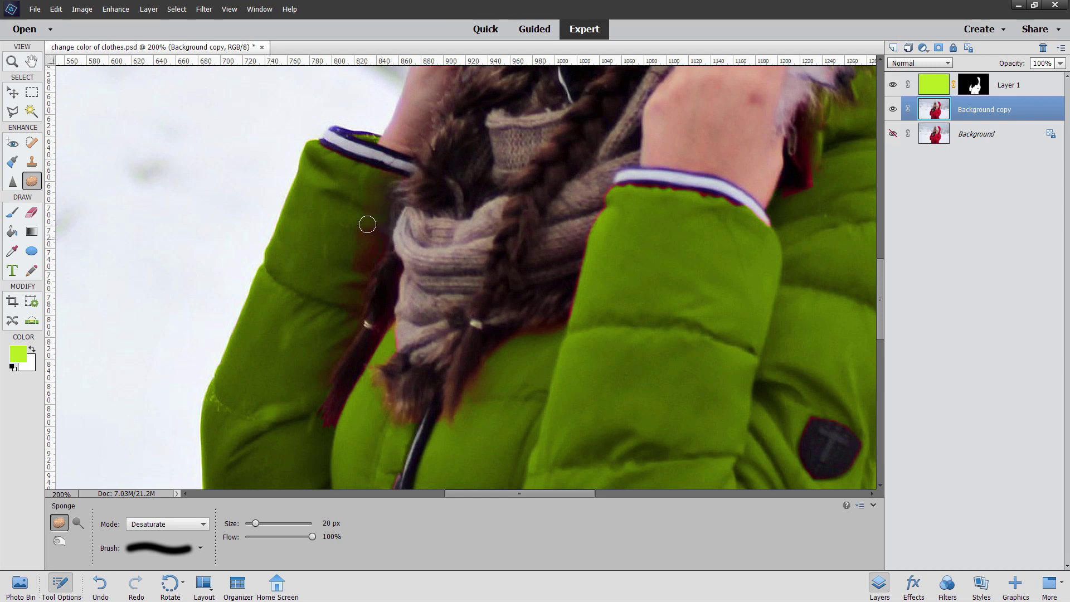
mouse_move(380, 260)
left_mouse_down()
mouse_move(370, 229)
mouse_move(412, 257)
mouse_move(375, 251)
mouse_move(375, 265)
left_mouse_up()
mouse_move(371, 226)
left_mouse_down()
mouse_move(393, 182)
mouse_move(383, 247)
mouse_move(368, 262)
left_mouse_up()
mouse_move(338, 304)
left_mouse_down()
mouse_move(359, 328)
mouse_move(366, 321)
mouse_move(329, 368)
mouse_move(350, 333)
mouse_move(319, 398)
mouse_move(334, 365)
mouse_move(319, 424)
left_mouse_up()
mouse_move(385, 338)
left_mouse_down()
mouse_move(361, 364)
mouse_move(393, 308)
mouse_move(399, 363)
mouse_move(423, 300)
mouse_move(386, 349)
mouse_move(396, 310)
mouse_move(391, 342)
mouse_move(389, 328)
mouse_move(356, 394)
mouse_move(442, 374)
mouse_move(420, 352)
mouse_move(387, 364)
mouse_move(391, 428)
left_mouse_up()
Desaturate the red edges below the scarf and along the raised forearm up to its striped cuff
left_click_drag(491, 359, 521, 334)
mouse_move(538, 320)
left_mouse_down()
mouse_move(549, 313)
mouse_move(543, 326)
left_mouse_up()
mouse_move(574, 342)
left_mouse_down()
mouse_move(591, 317)
mouse_move(581, 293)
left_mouse_up()
mouse_move(592, 249)
left_mouse_down()
mouse_move(578, 307)
mouse_move(589, 243)
mouse_move(610, 200)
mouse_move(615, 210)
mouse_move(610, 196)
mouse_move(598, 219)
mouse_move(610, 197)
left_mouse_up()
mouse_move(714, 198)
left_mouse_down()
mouse_move(747, 219)
mouse_move(733, 202)
mouse_move(765, 229)
mouse_move(753, 214)
mouse_move(770, 236)
mouse_move(714, 202)
left_mouse_up()
left_click_drag(610, 190, 608, 186)
Desaturate the red patch under the fur beside the wrist and the red rim around the sleeve badge
left_click_drag(705, 240, 514, 244)
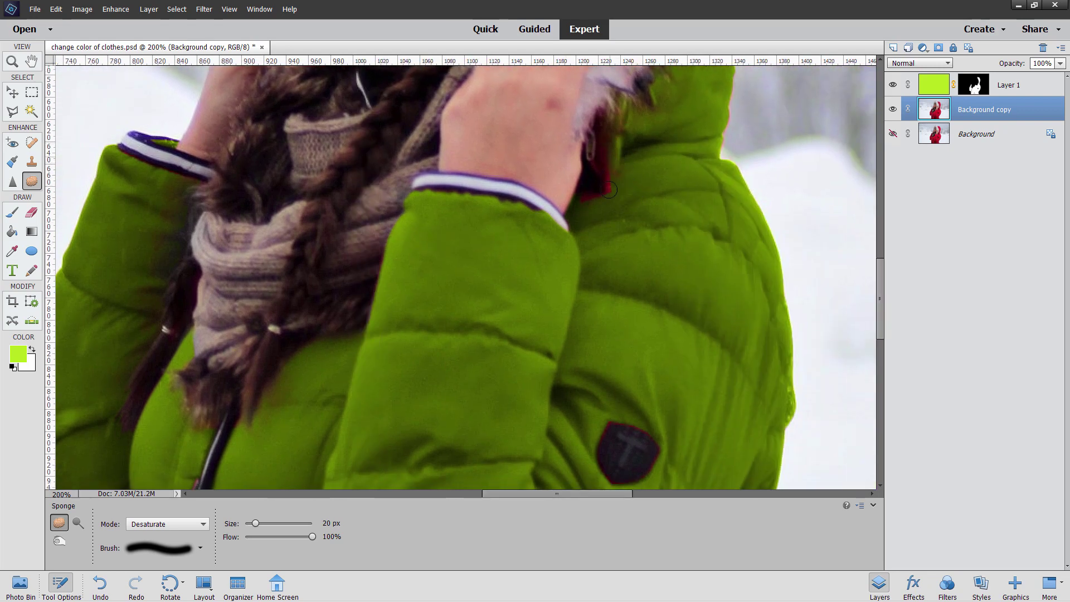
mouse_move(603, 180)
left_mouse_down()
mouse_move(583, 214)
mouse_move(611, 185)
mouse_move(608, 173)
mouse_move(608, 209)
mouse_move(615, 168)
left_mouse_up()
left_click_drag(670, 295, 651, 157)
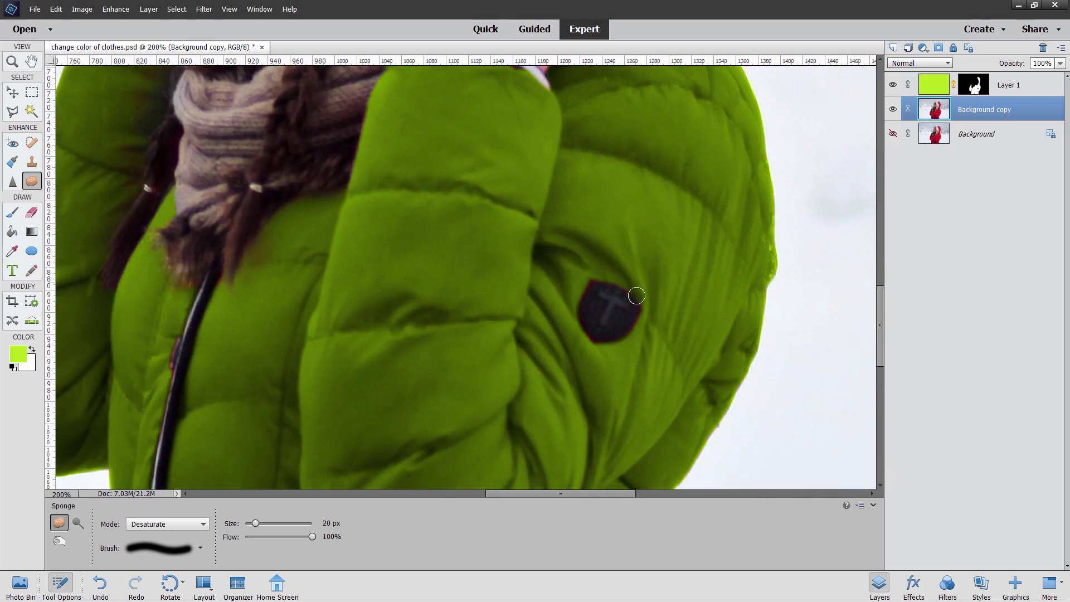
mouse_move(636, 296)
left_mouse_down()
mouse_move(626, 342)
mouse_move(638, 323)
mouse_move(615, 351)
mouse_move(641, 313)
mouse_move(597, 353)
mouse_move(577, 302)
left_mouse_up()
Desaturate the red edges of the lower pocket opening and the front zipper, and fit the whole photo in view
left_click_drag(572, 341, 647, 134)
left_click_drag(542, 268, 552, 208)
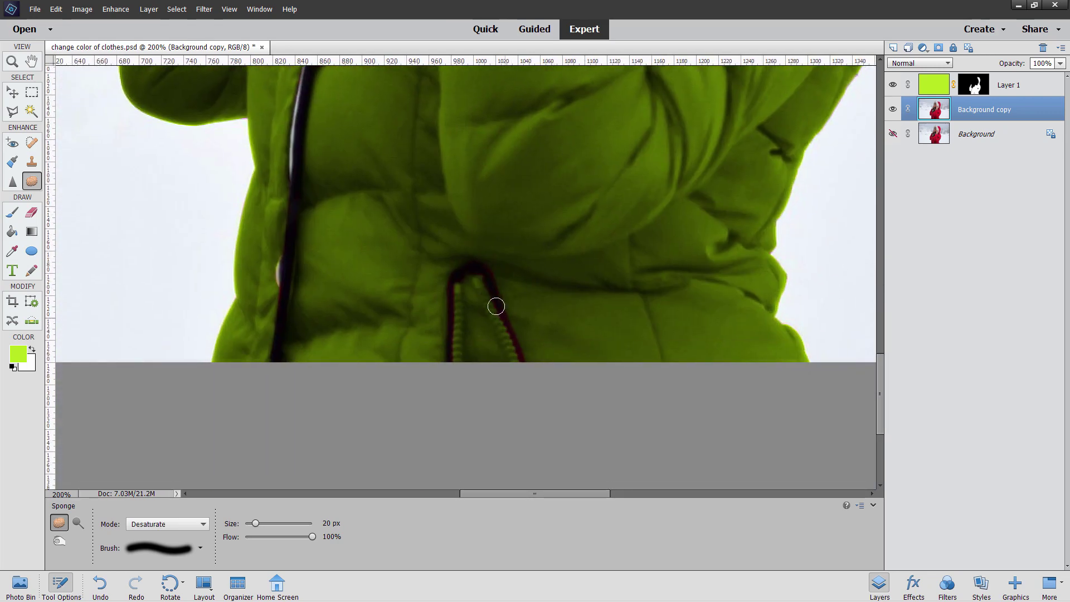
mouse_move(508, 332)
left_mouse_down()
mouse_move(521, 365)
mouse_move(512, 332)
left_mouse_up()
left_click_drag(454, 284, 452, 362)
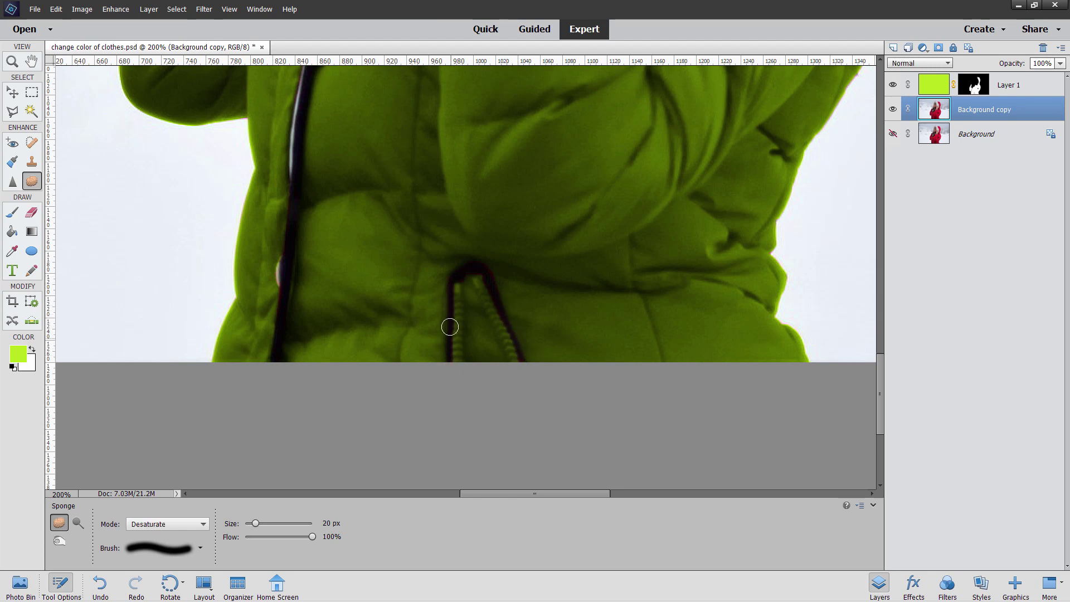
mouse_move(466, 275)
left_mouse_down()
mouse_move(478, 267)
mouse_move(496, 312)
left_mouse_up()
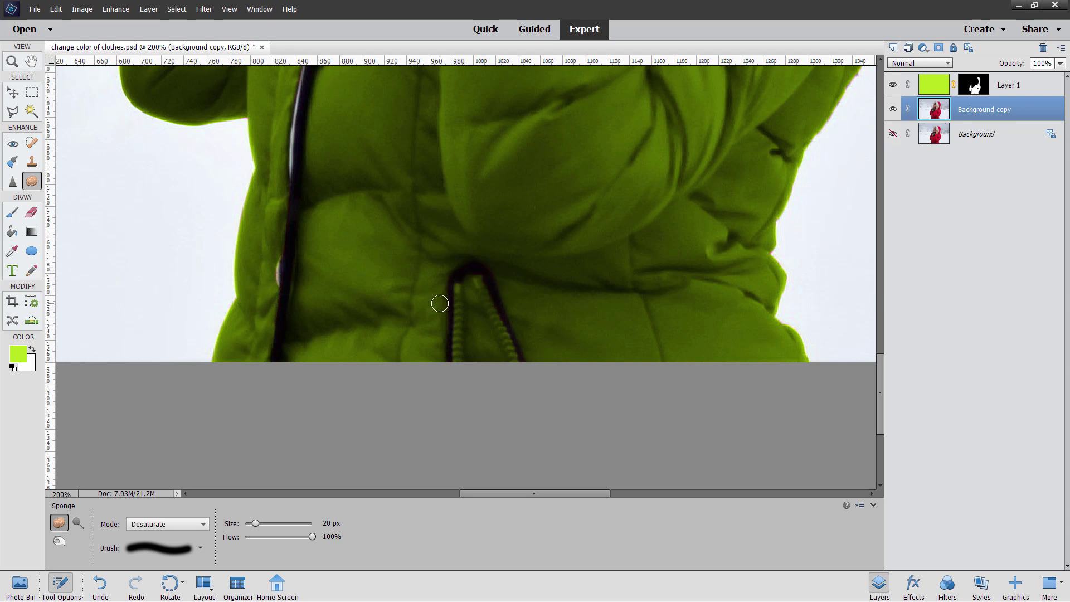
left_click_drag(379, 190, 389, 375)
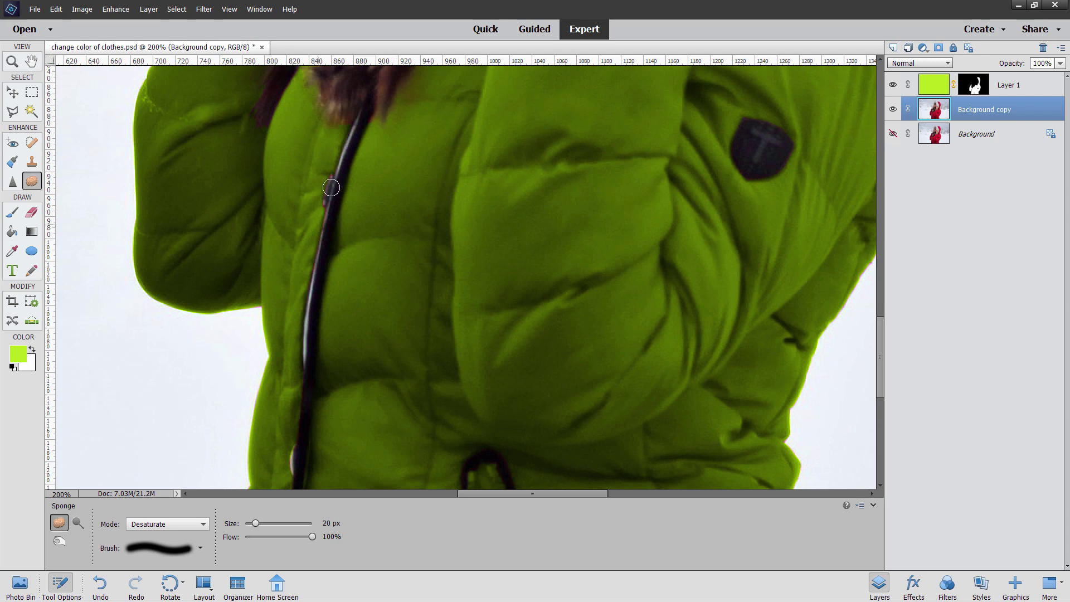
key("ctrl+0")
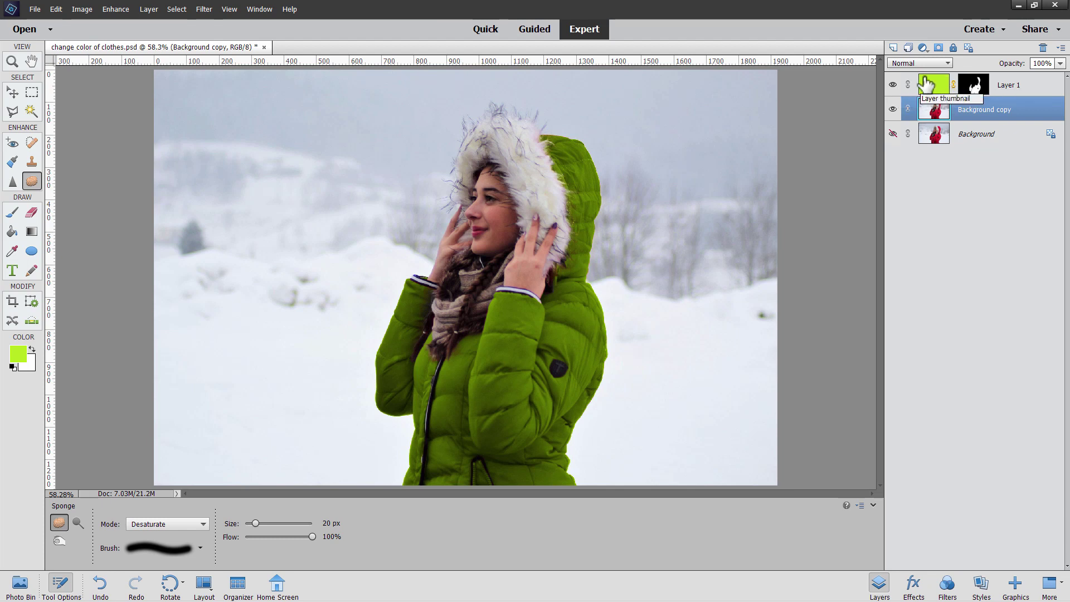
Add a Hue/Saturation adjustment layer above Layer 1, using the previous layer to create a clipping mask
left_click(1021, 84)
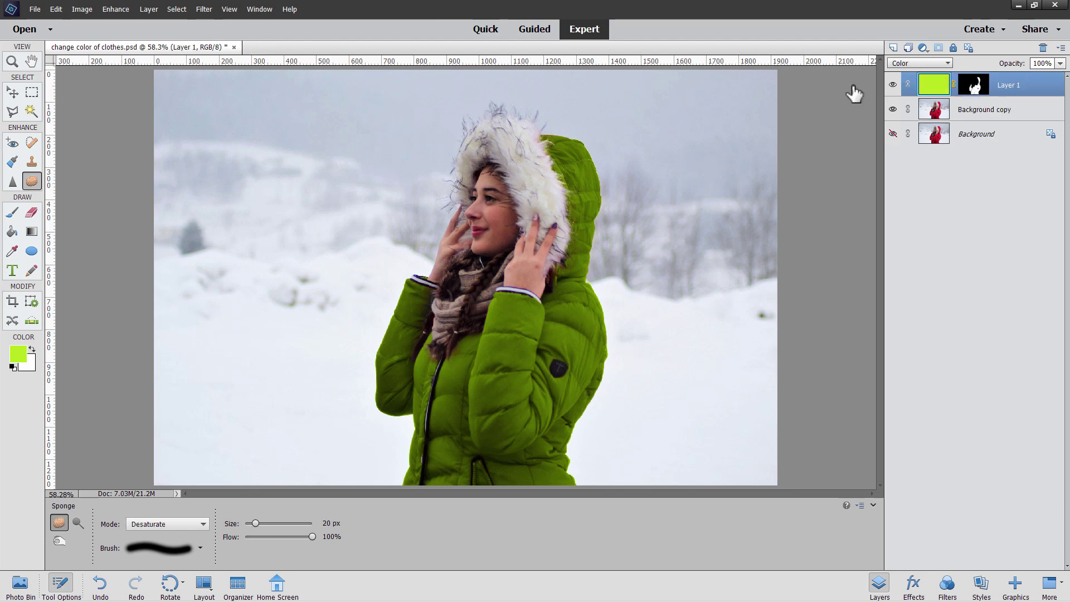
left_click(148, 9)
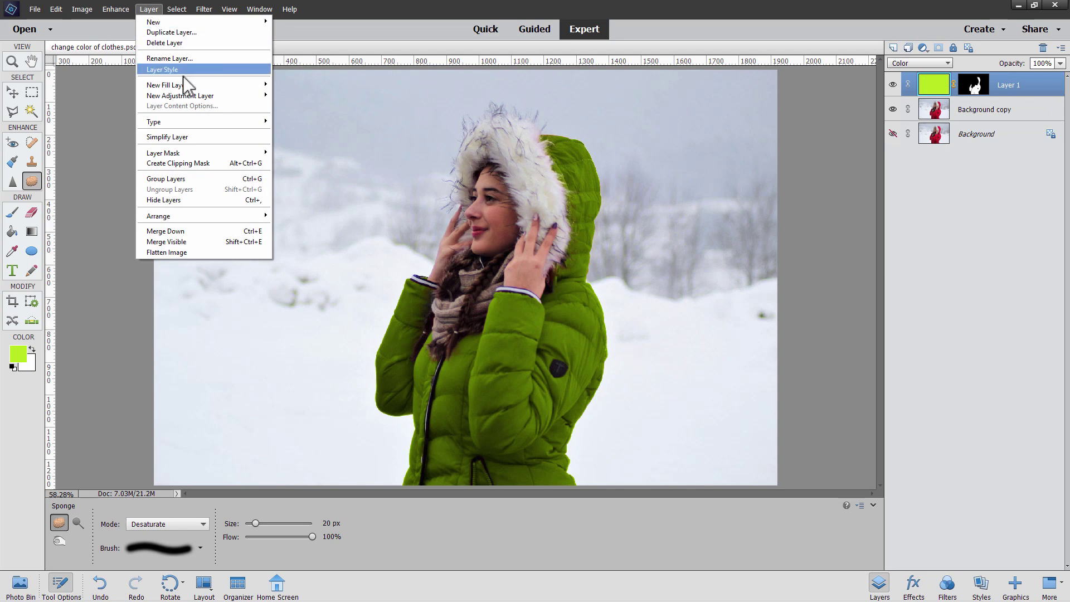
mouse_move(193, 95)
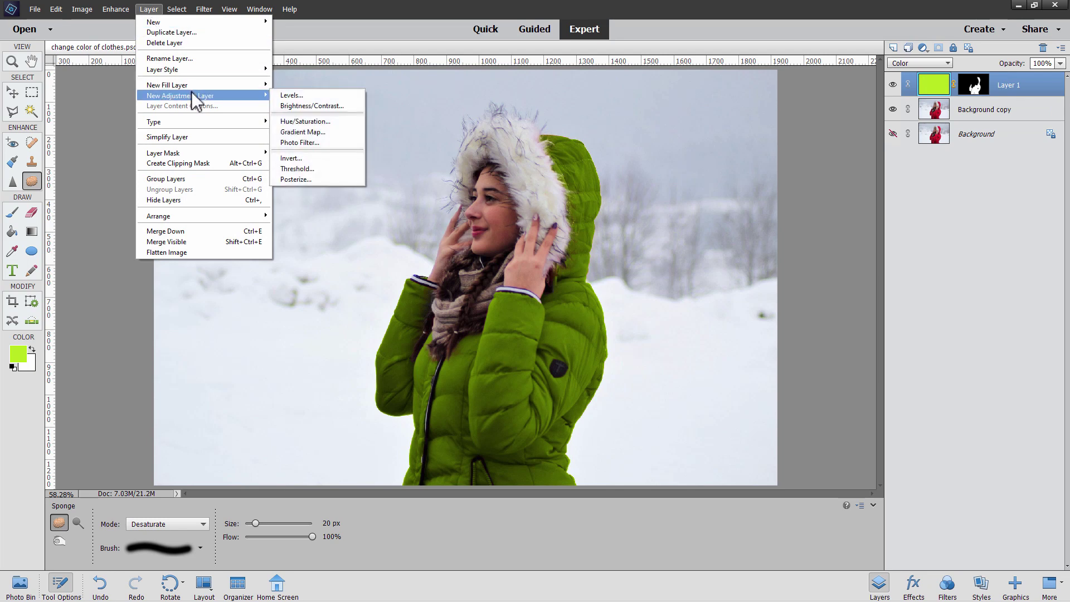
left_click(322, 121)
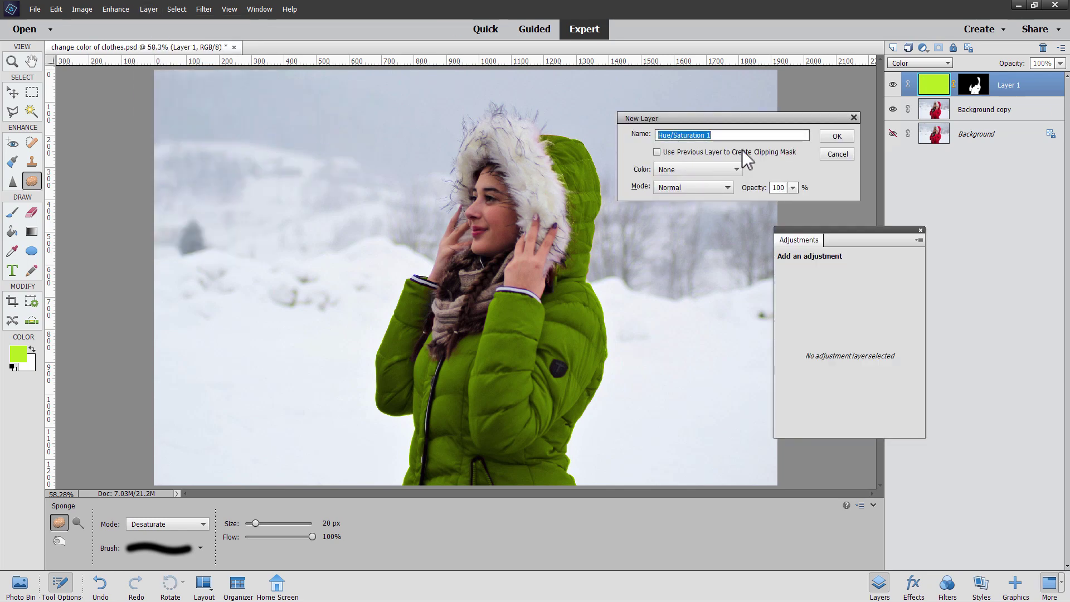
left_click(657, 152)
left_click(830, 138)
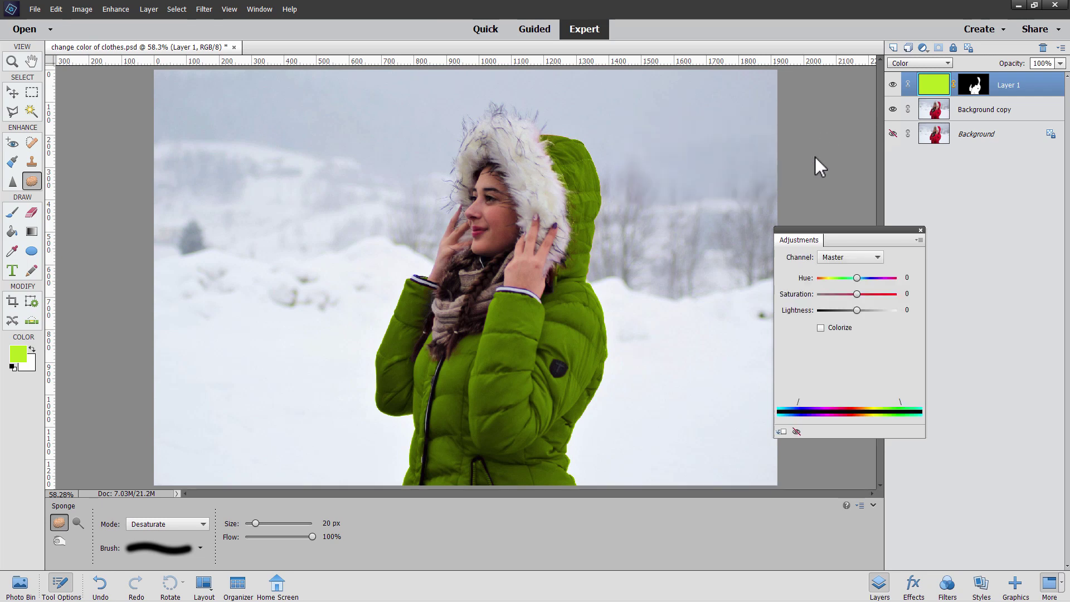
Try different Hue shifts on the jacket, return Hue to 0, and close the adjustment settings
left_click_drag(857, 277, 849, 277)
mouse_move(866, 278)
left_mouse_down()
mouse_move(876, 281)
mouse_move(834, 277)
mouse_move(857, 277)
left_mouse_up()
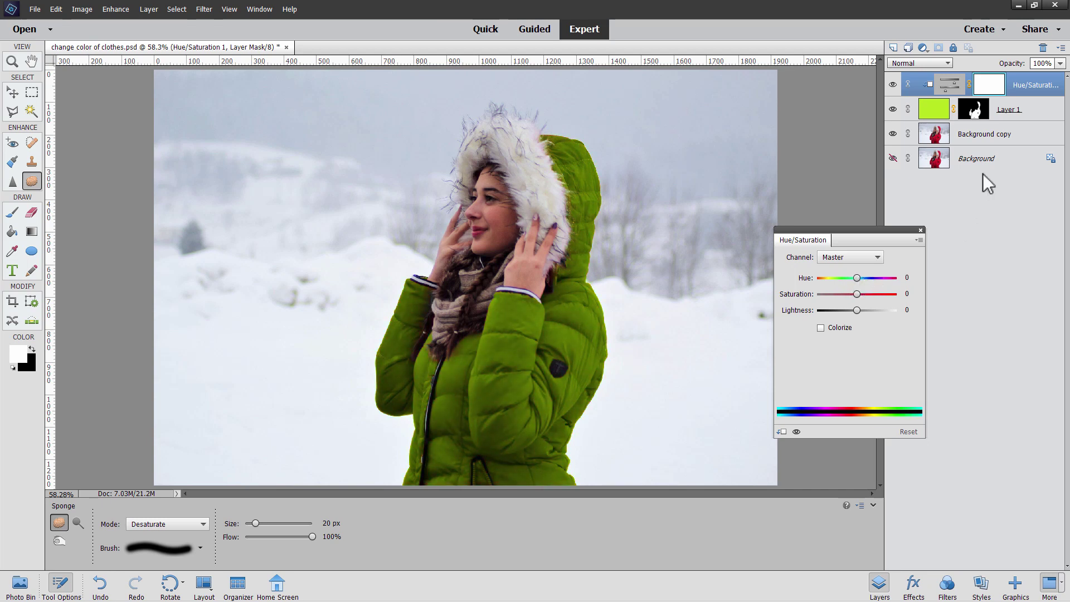
left_click(920, 230)
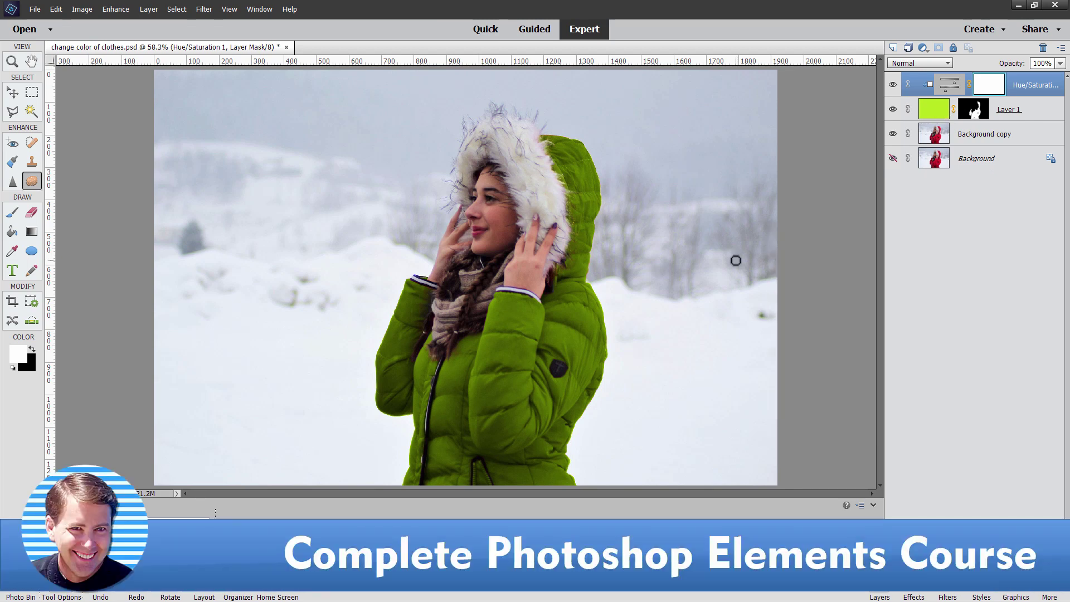